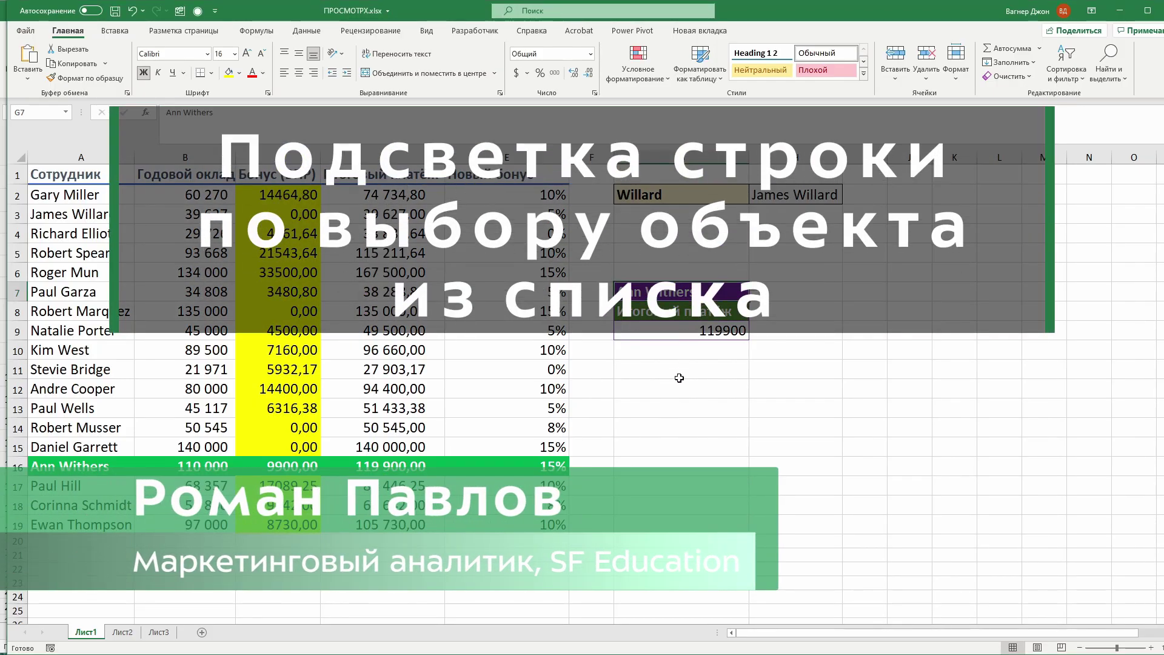
- Pick several employees in the G7 dropdown, ending on the row 2 employee with G9 at 74734,8
click(754, 295)
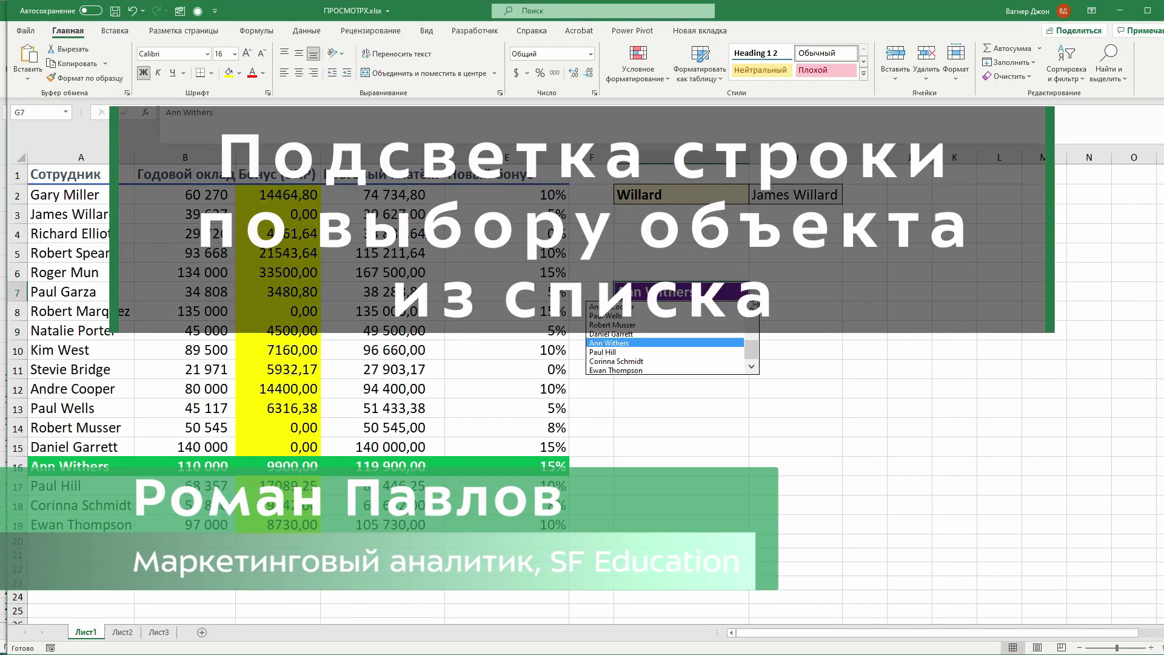
click(673, 327)
click(755, 295)
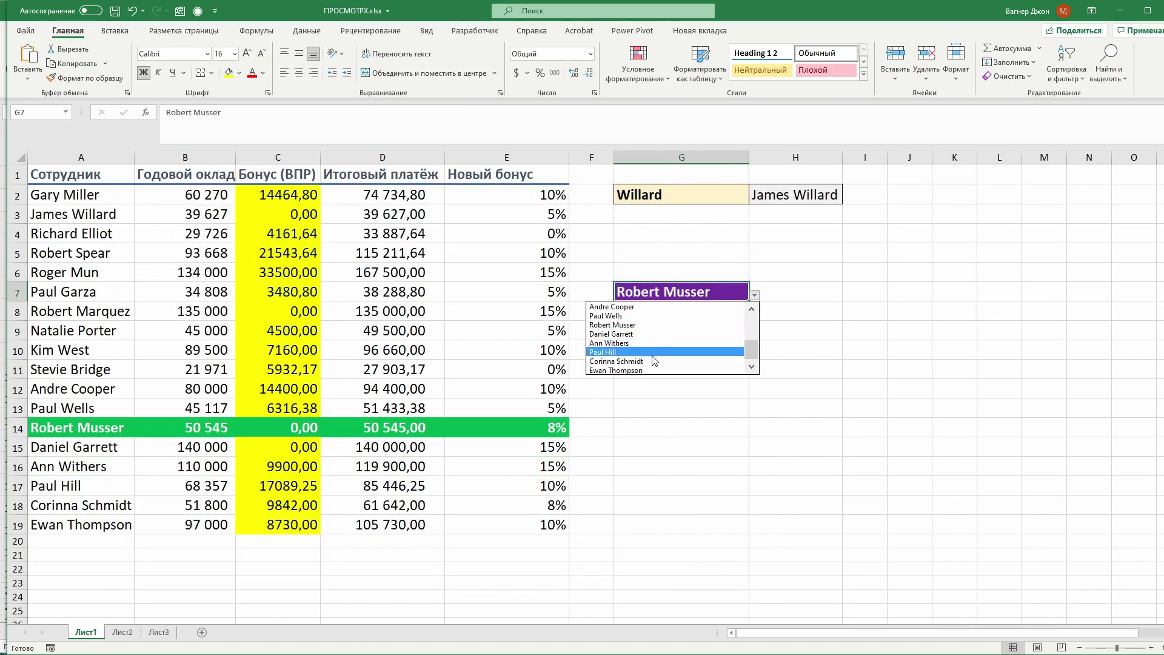
click(655, 358)
click(755, 295)
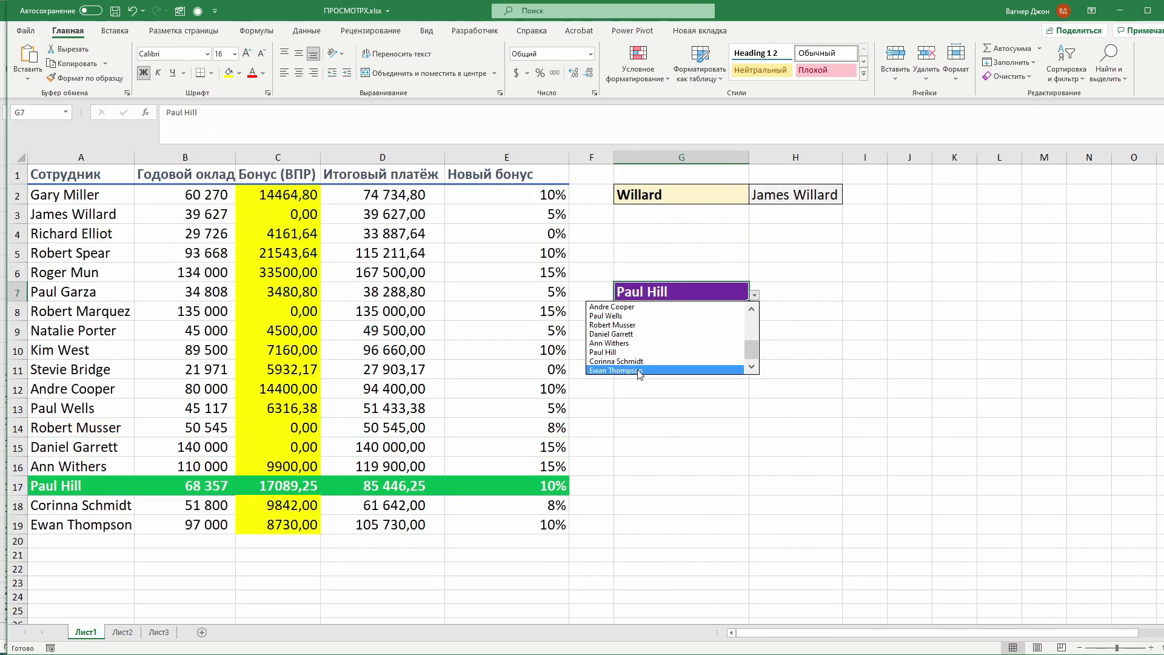
click(643, 372)
click(755, 295)
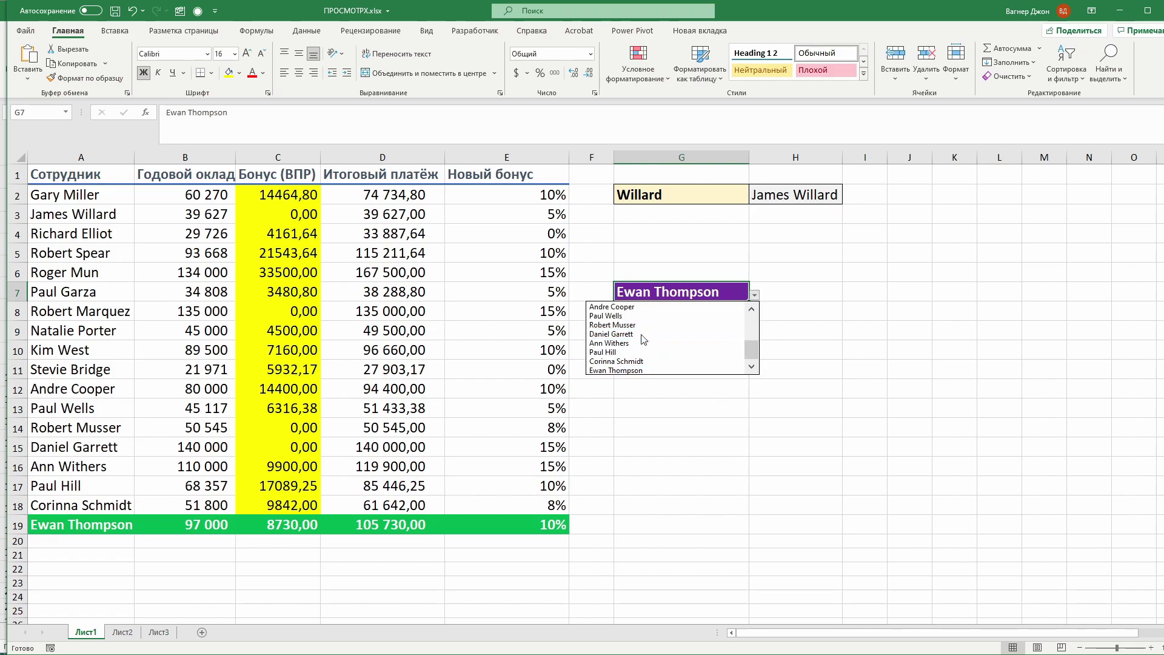
click(663, 346)
click(755, 295)
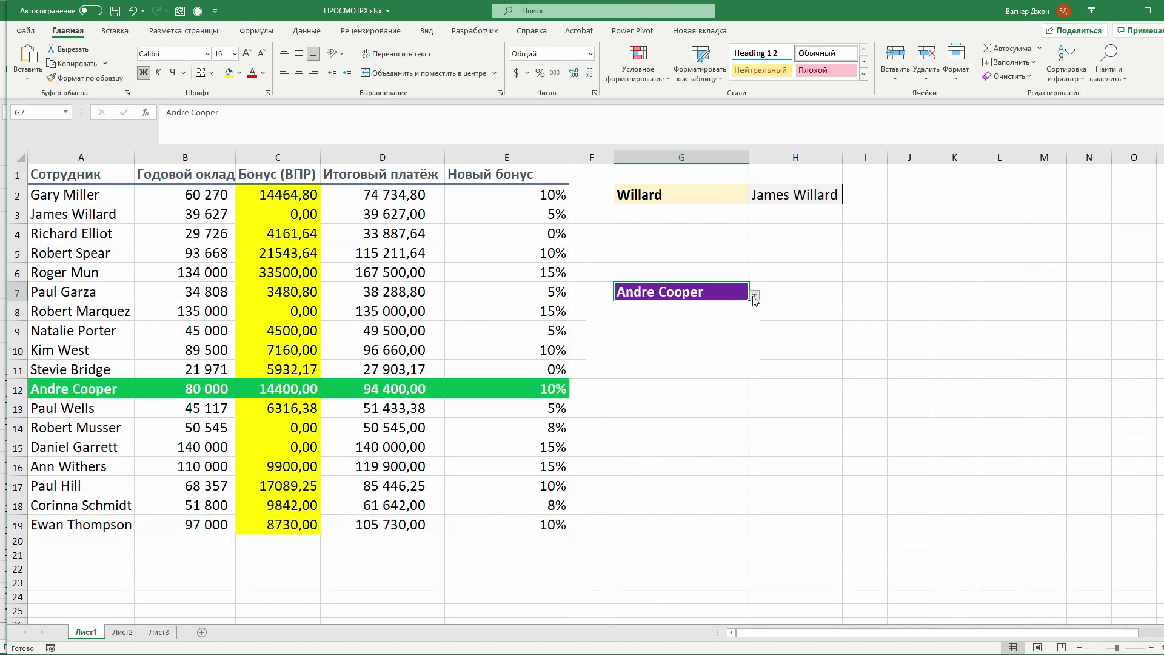
scroll(676, 328, up, 3)
click(677, 305)
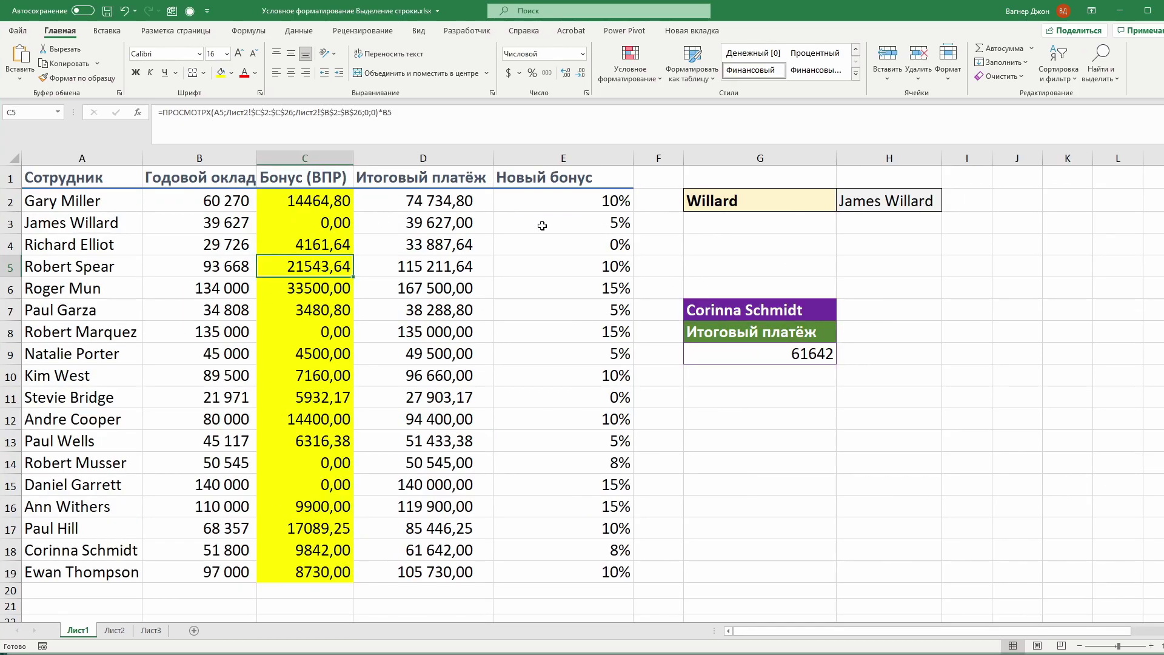
- Change the G7 employee twice, ending on the row 12 employee with total 94400
click(843, 315)
click(715, 343)
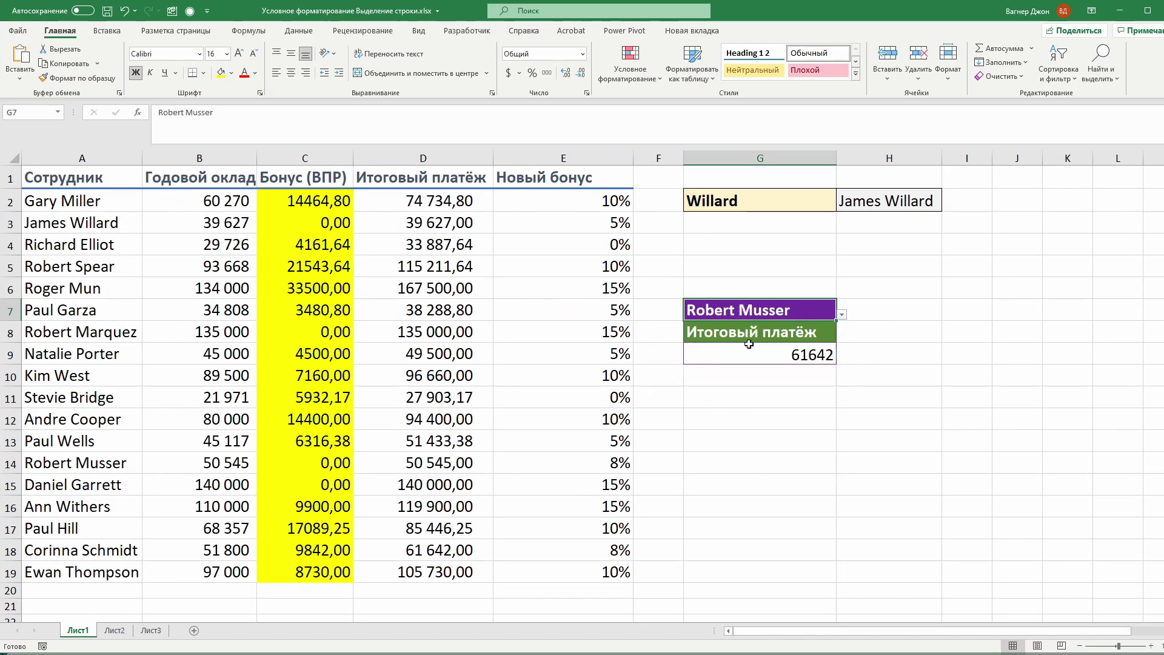
click(842, 314)
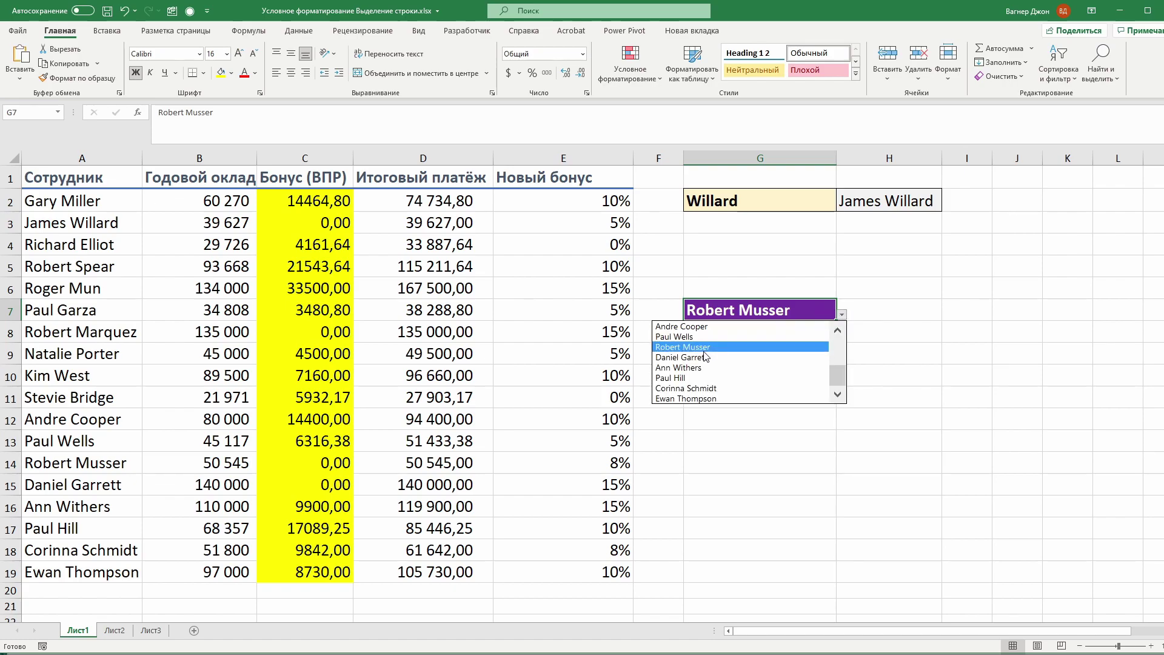
click(697, 329)
- Mark sample rows 2, 7 and 13, and view G9's lookup formula without changing it
click(73, 222)
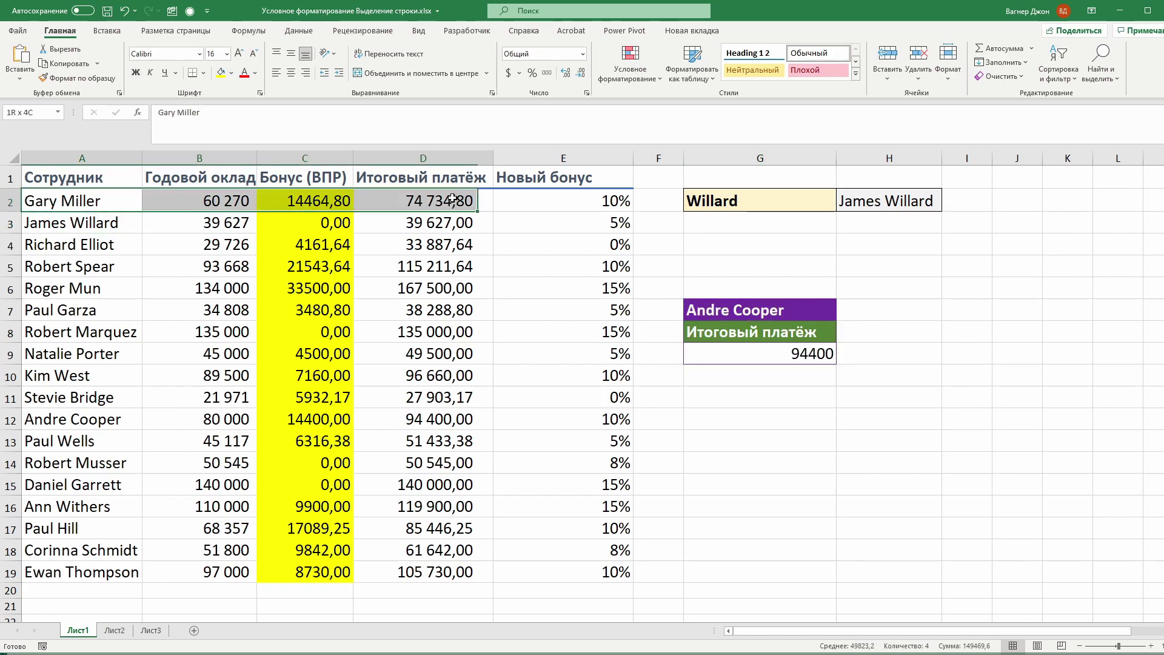
drag(61, 201, 661, 201)
click(35, 310)
drag(35, 310, 573, 316)
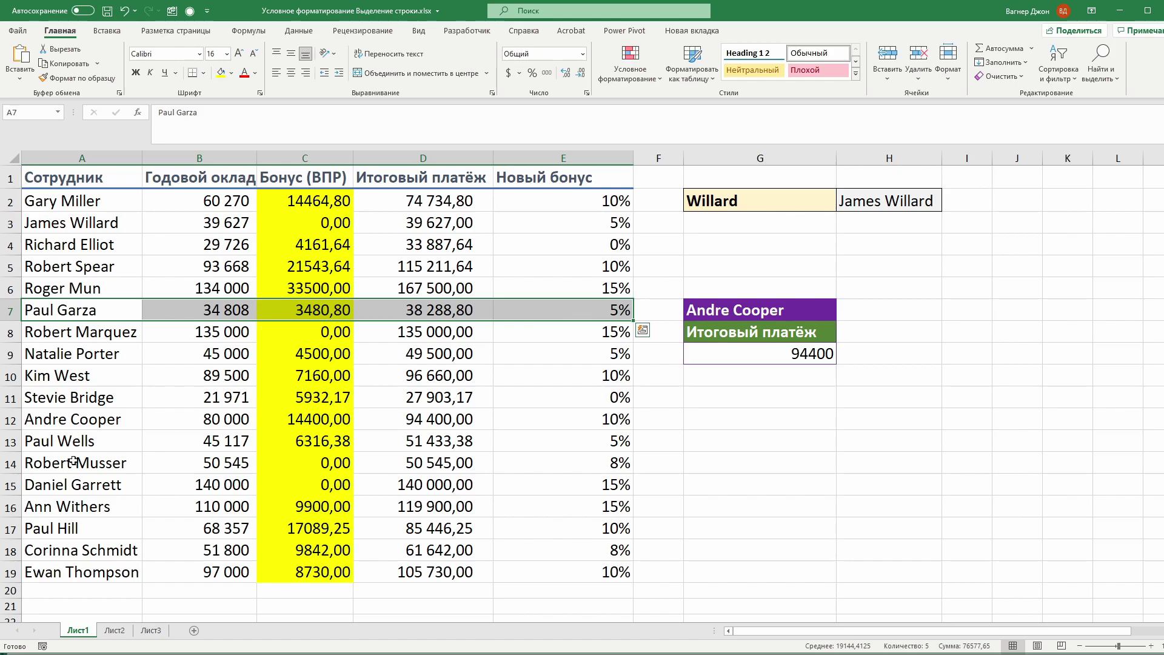
drag(60, 445, 553, 437)
click(759, 354)
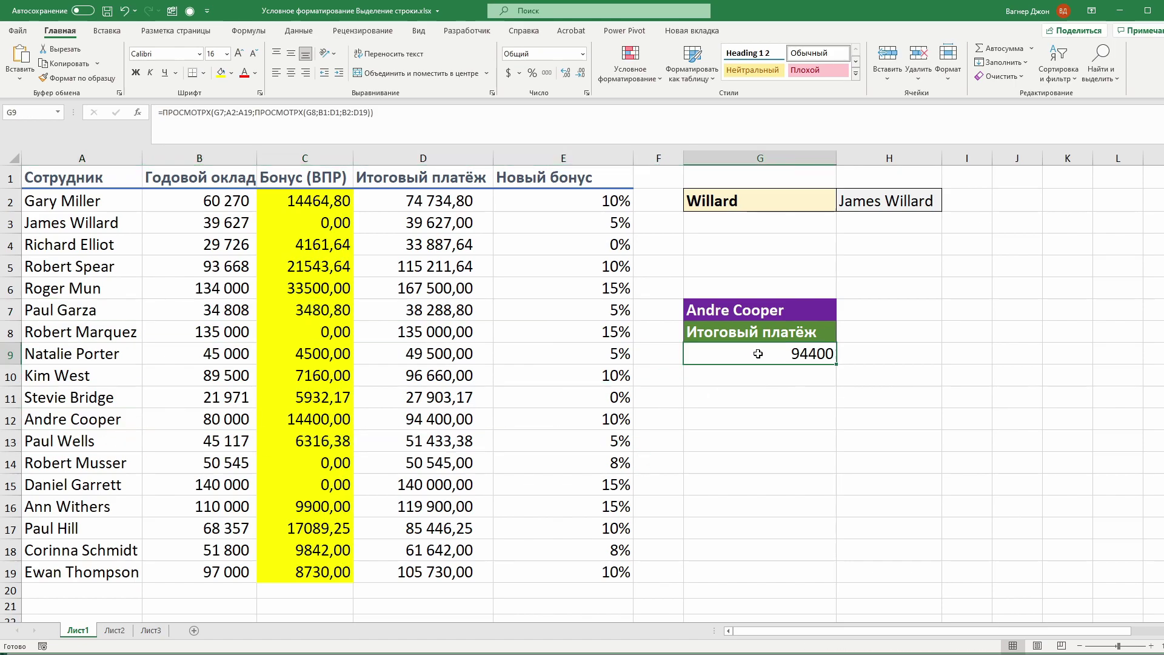
double_click(771, 352)
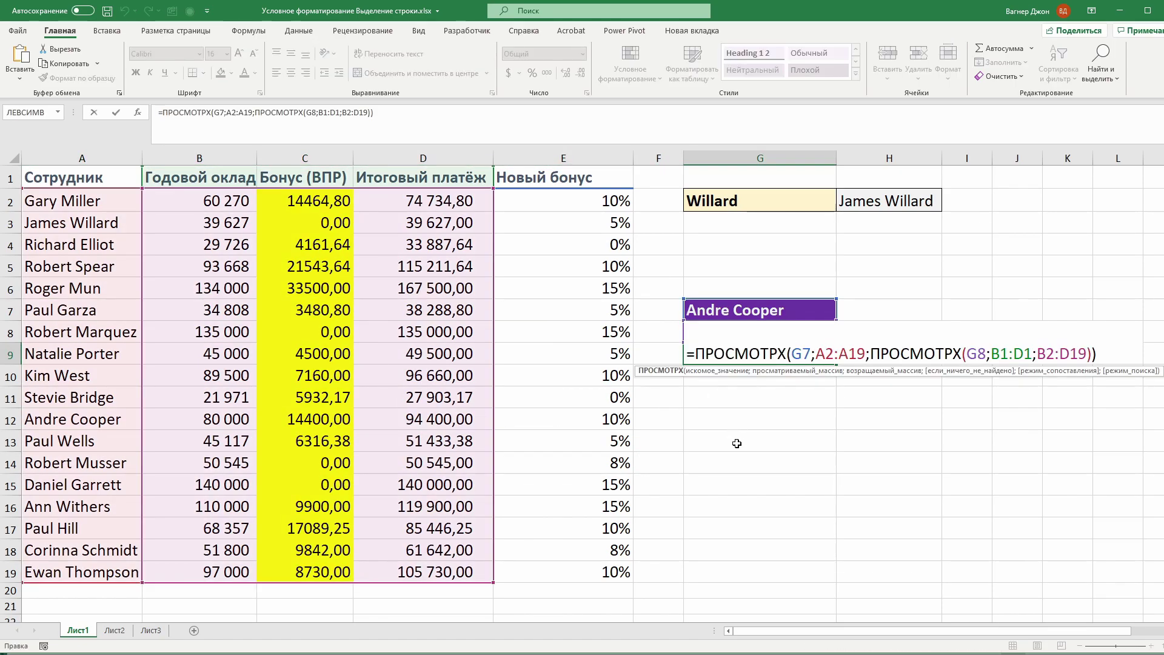
key(Escape)
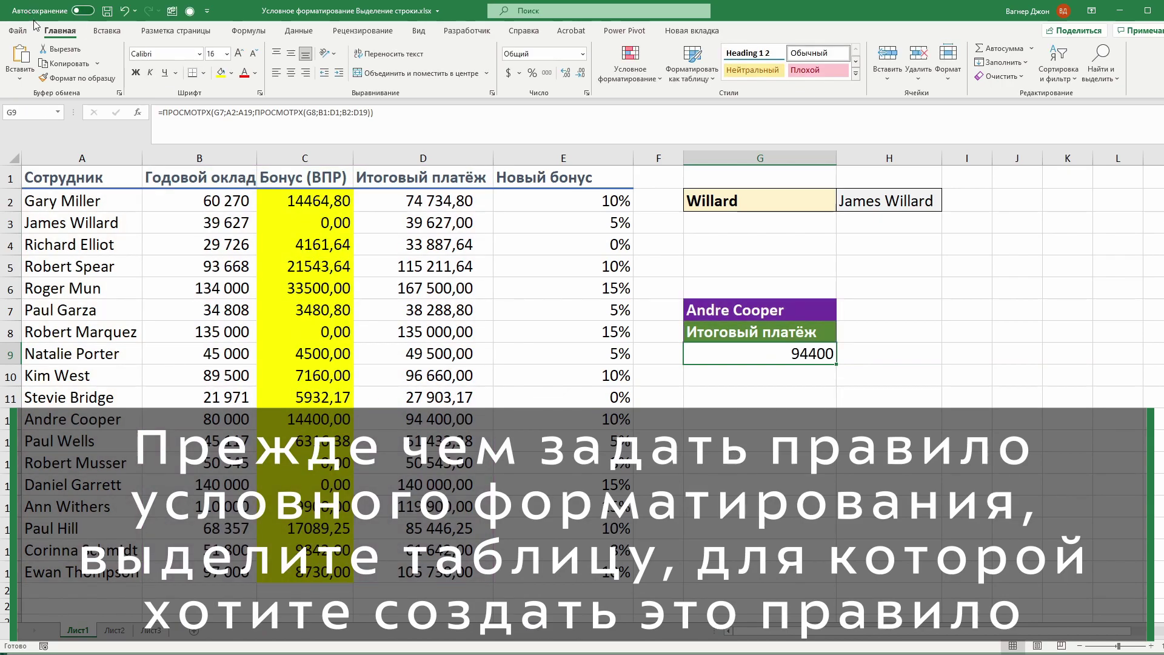
- Select the employee table A1:E19 and bring up Conditional Formatting
click(60, 175)
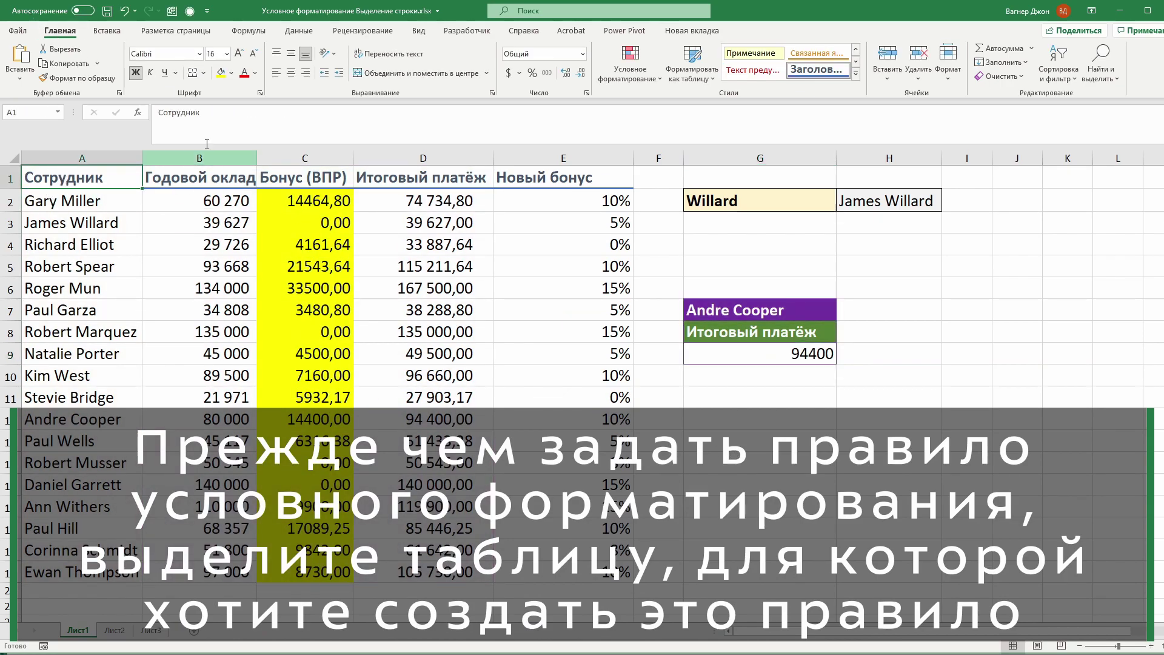
drag(100, 185, 621, 573)
click(630, 67)
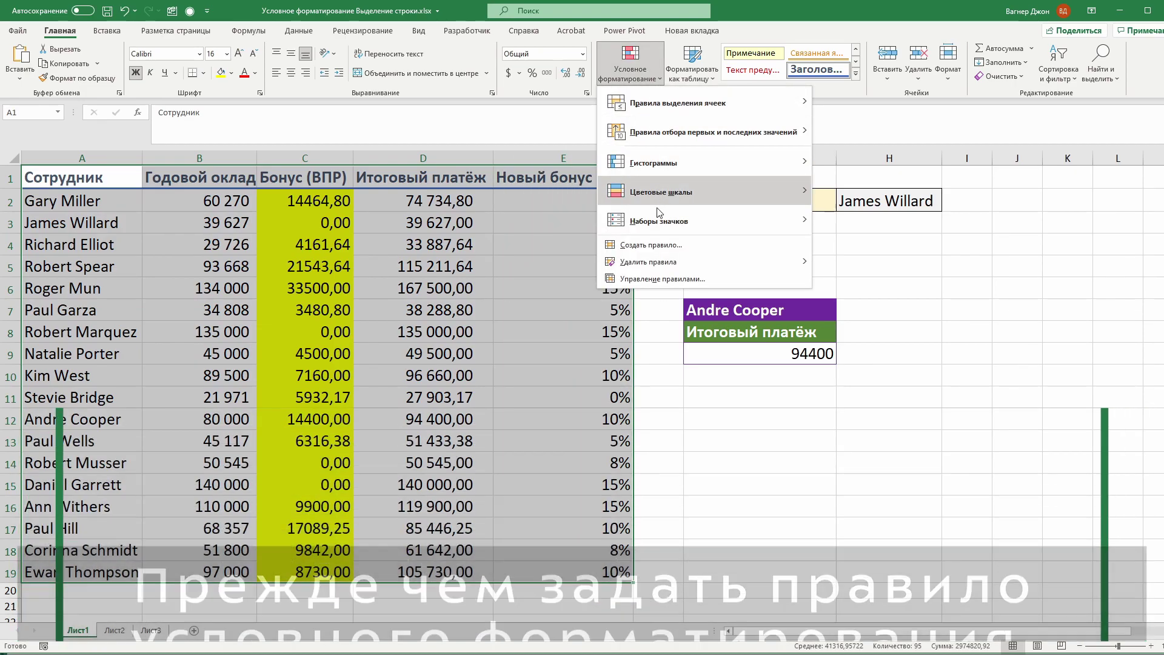
- Create a 'Use a formula to determine which cells to format' rule and begin =ПОИСКПОЗ($A1
click(651, 245)
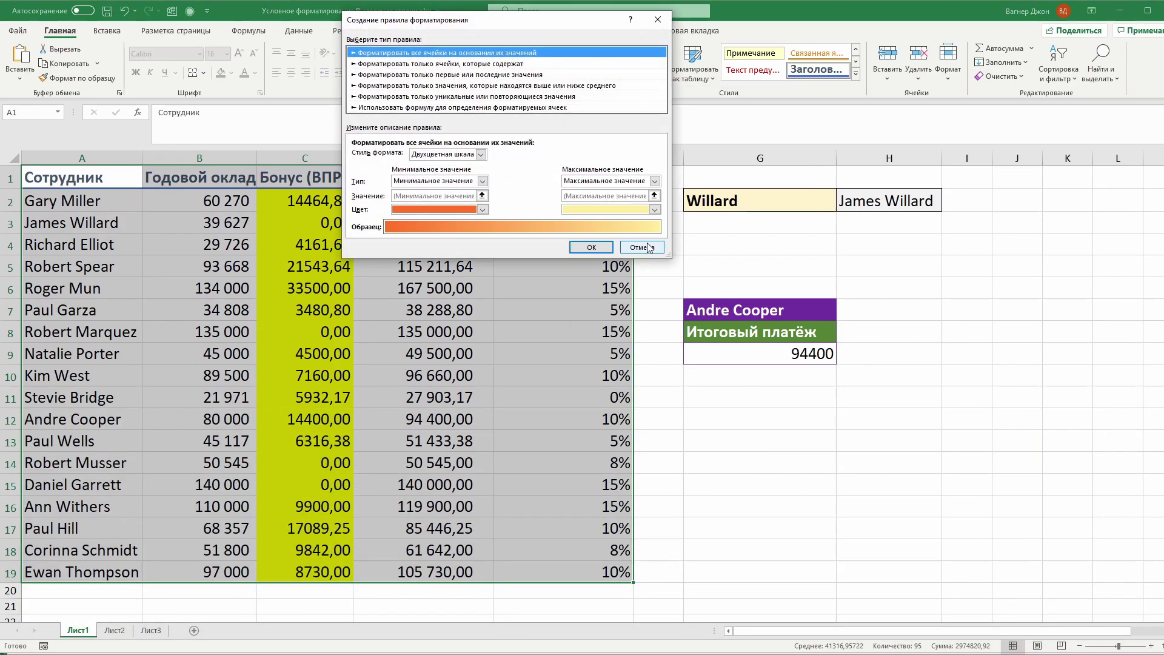
click(425, 107)
mouse_move(486, 25)
mouse_down()
mouse_move(485, 85)
mouse_move(455, 136)
mouse_up()
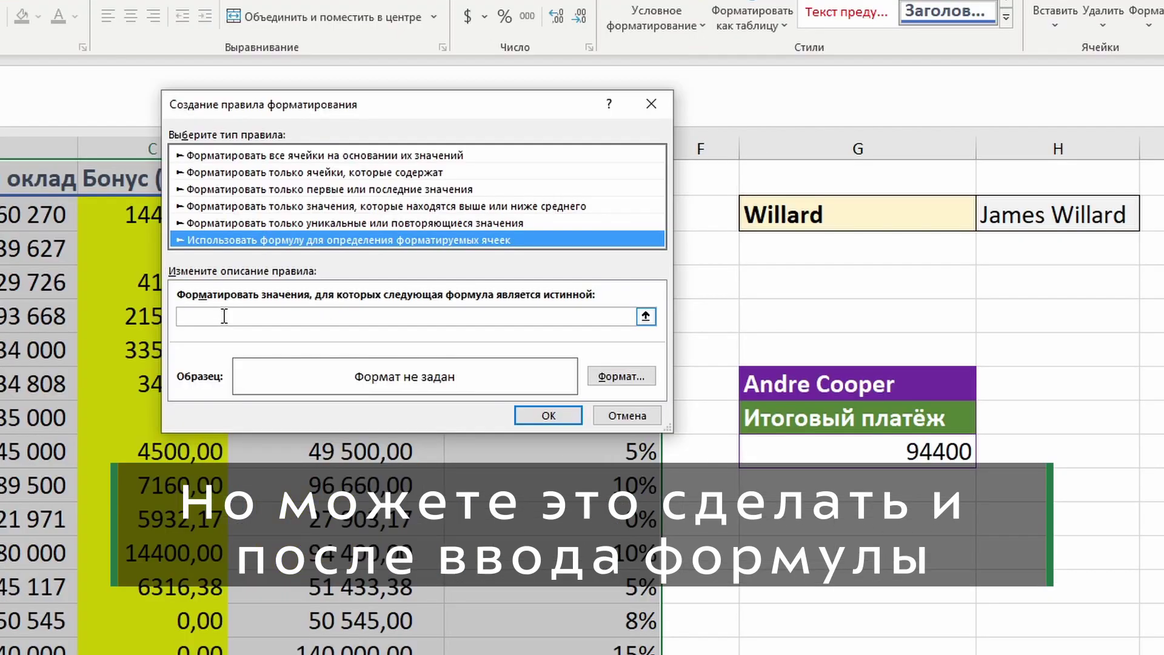
click(342, 266)
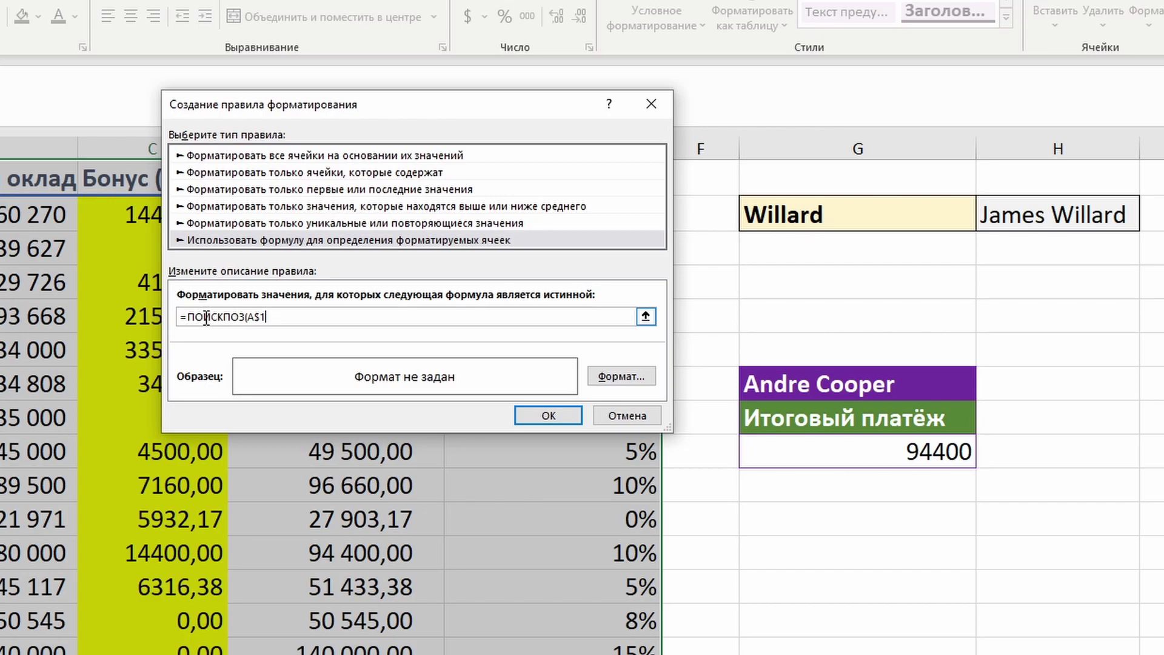
- Lock the column with F4 and finish the rule formula as =ПОИСКПОЗ($A1;$G$7;0)
key(F4)
text($G$)
text(7;)
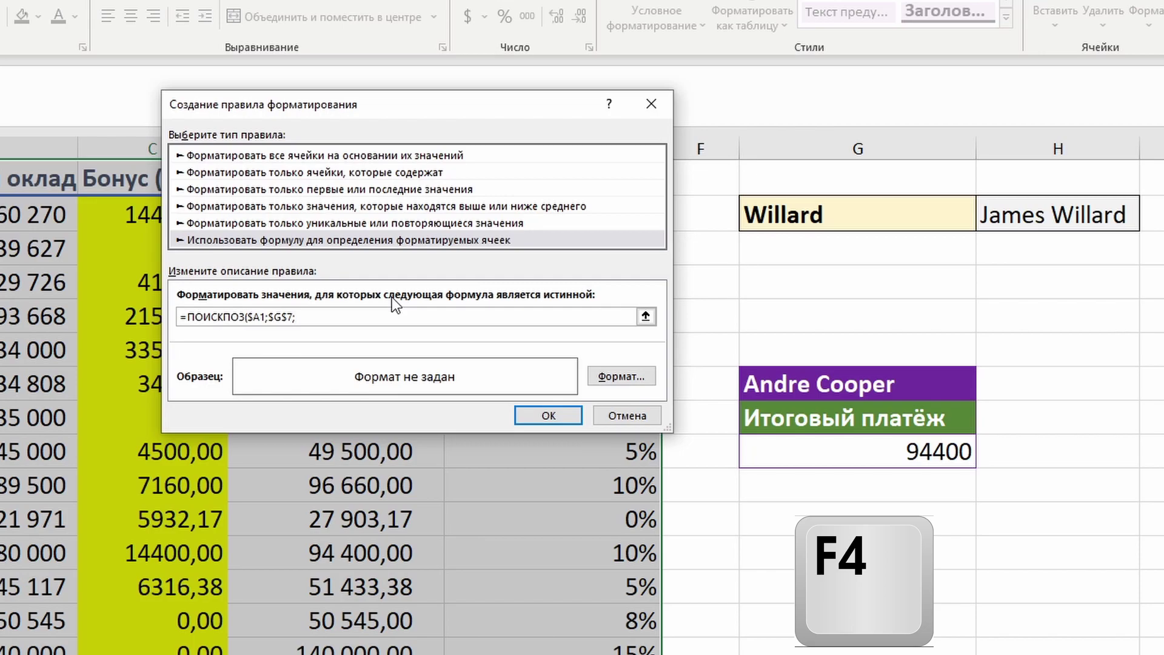
text(0)
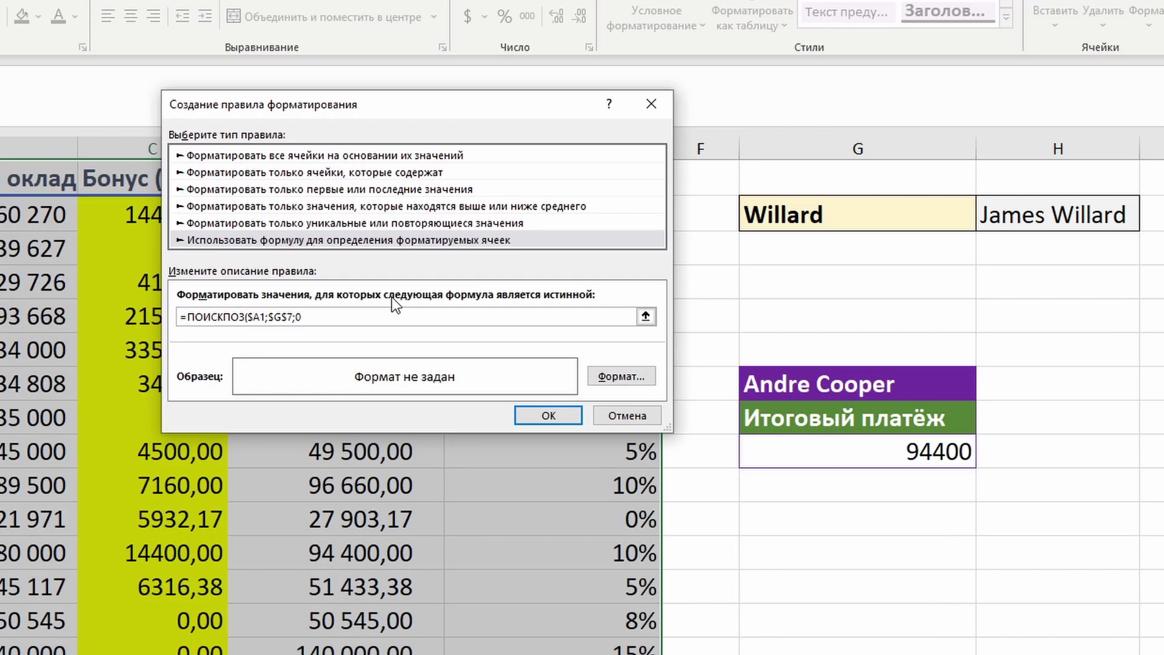
text())
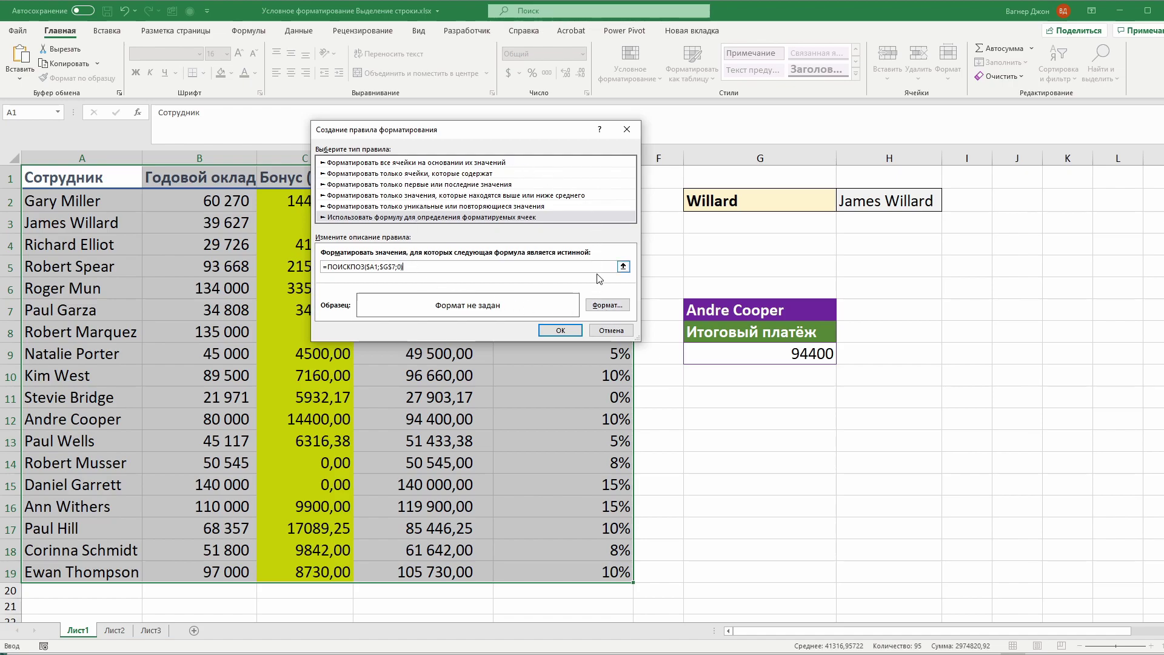
- Give the rule white, styled font text and a green fill, then apply the rule to the table
click(601, 305)
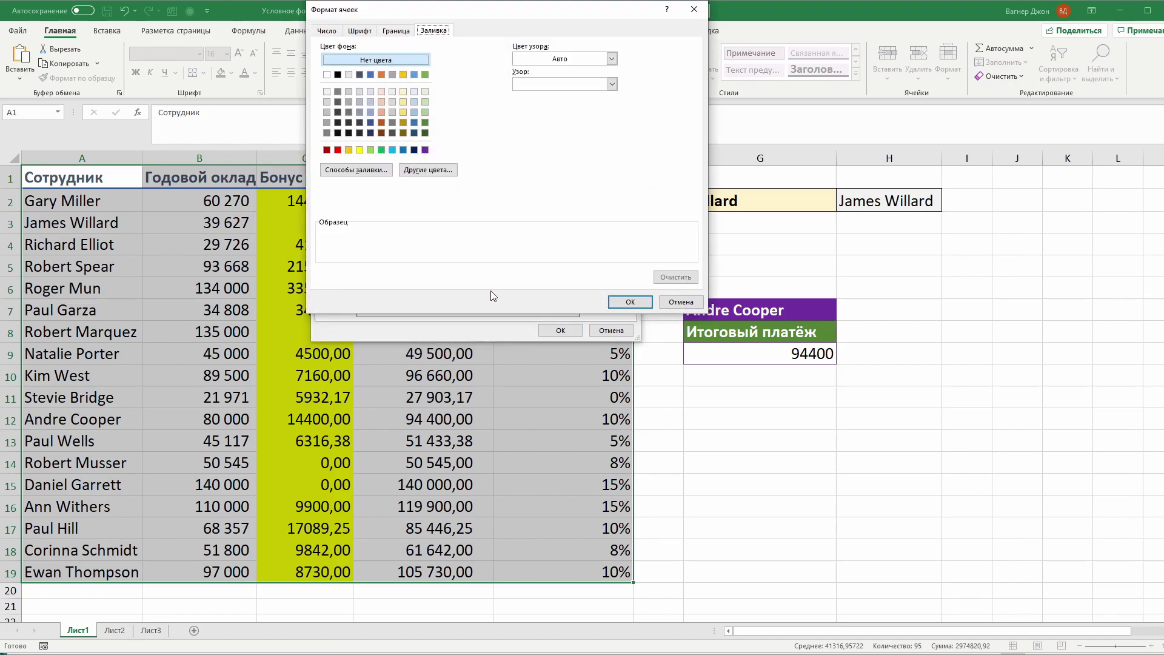
click(329, 31)
click(359, 31)
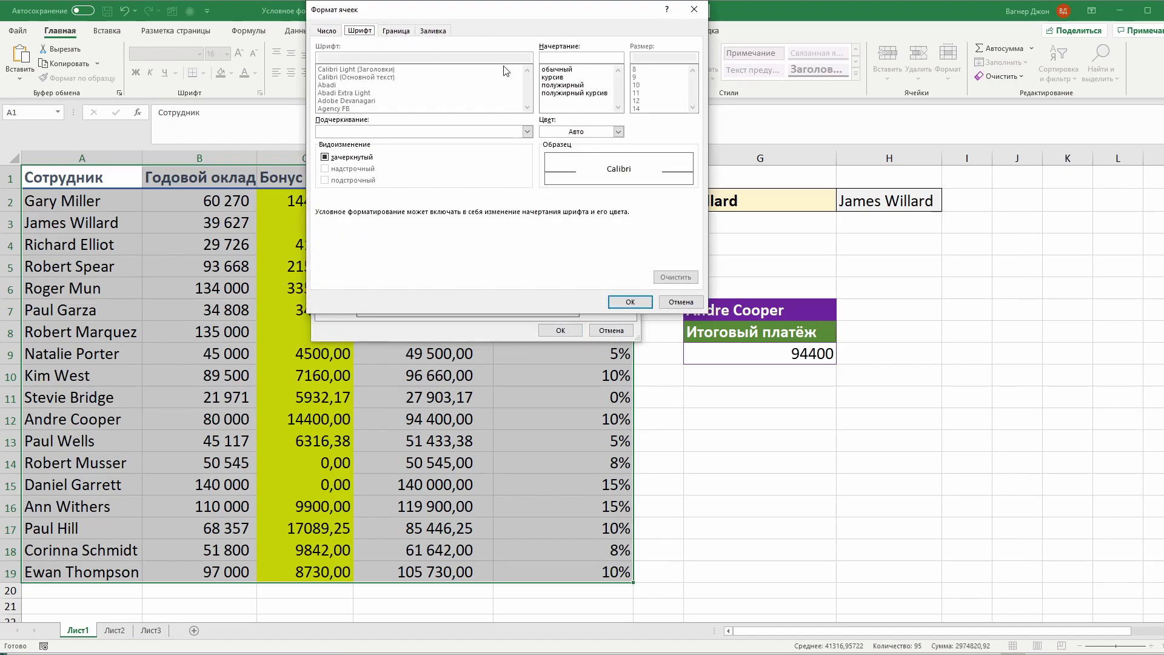
click(618, 131)
click(545, 181)
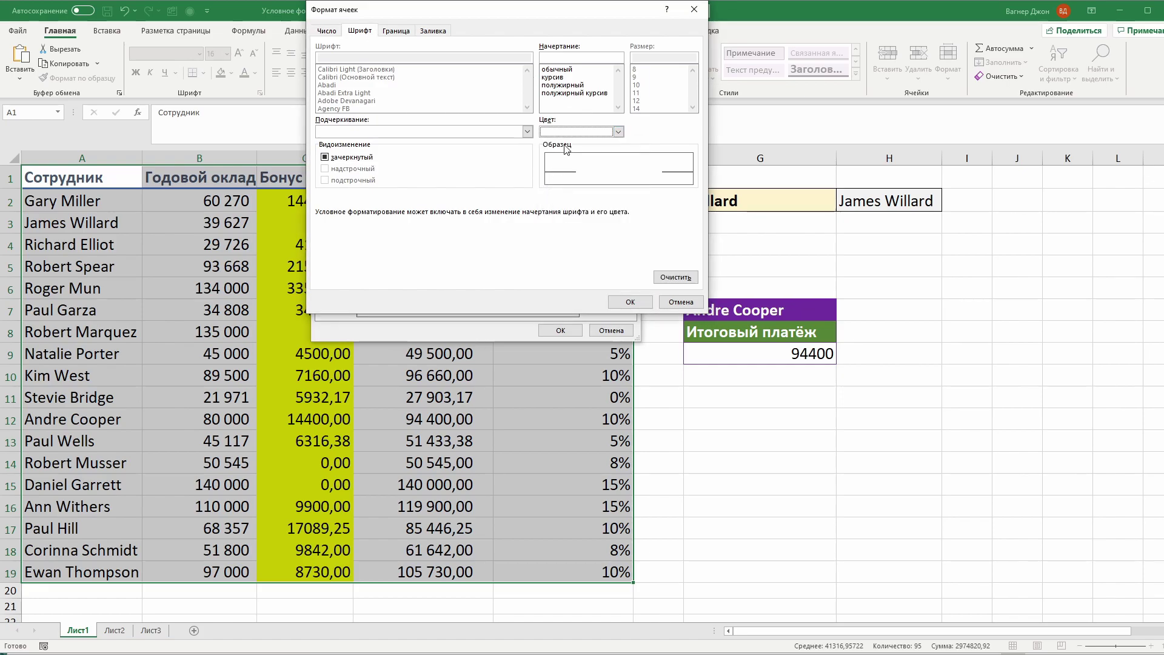
click(567, 88)
click(433, 31)
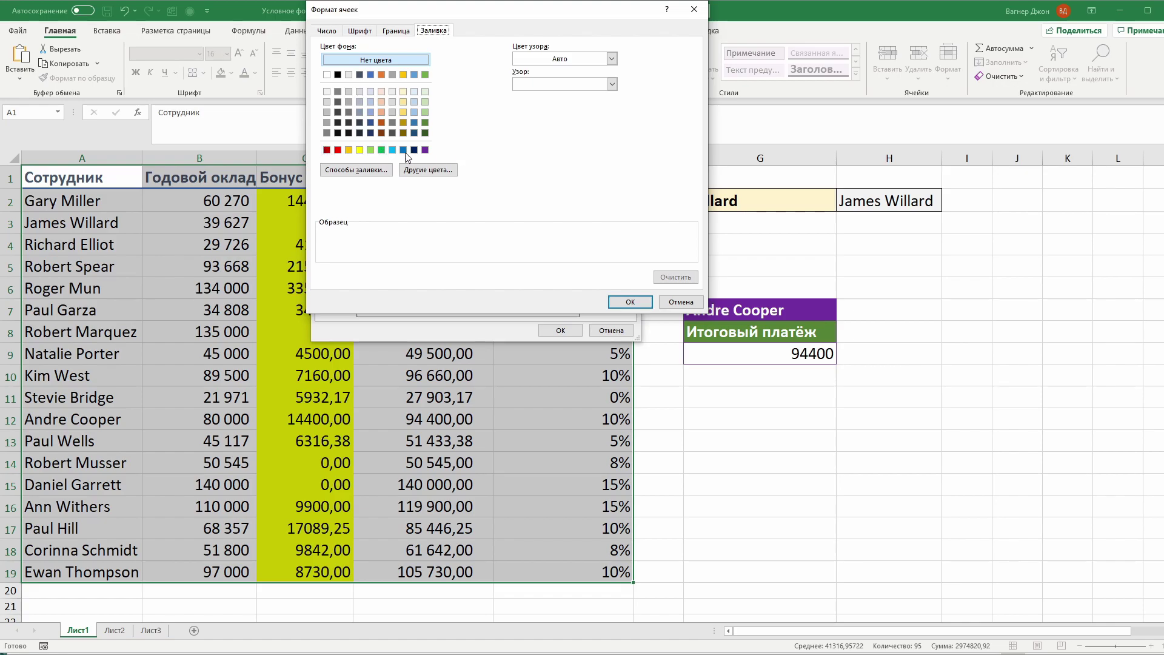
click(381, 150)
click(630, 301)
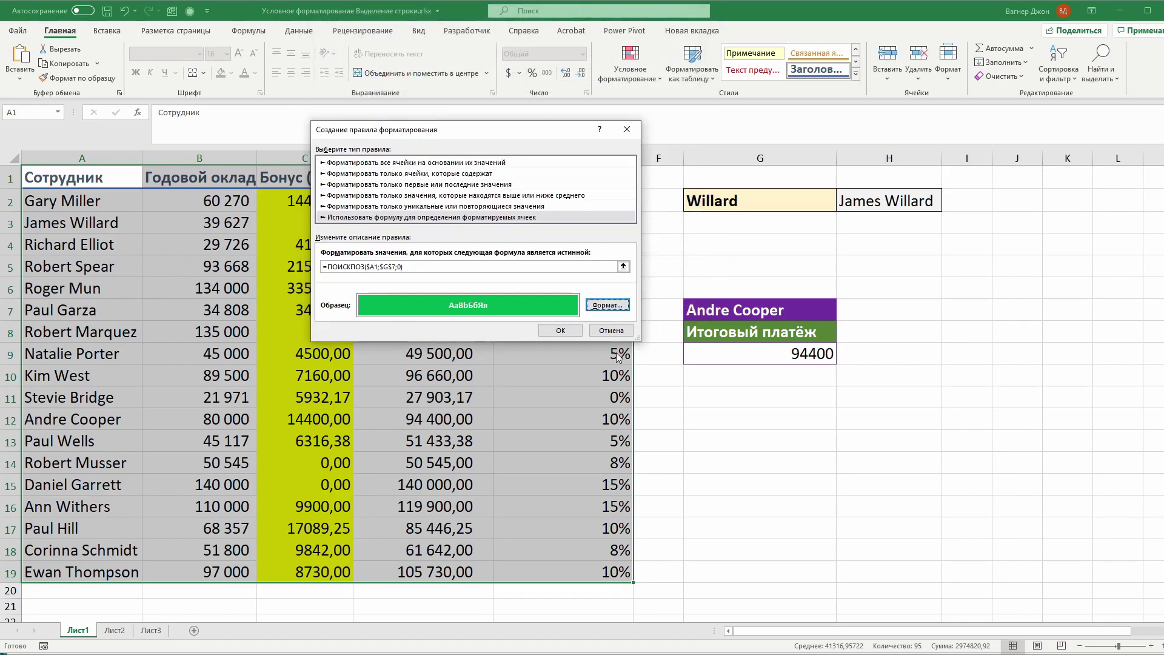
click(561, 330)
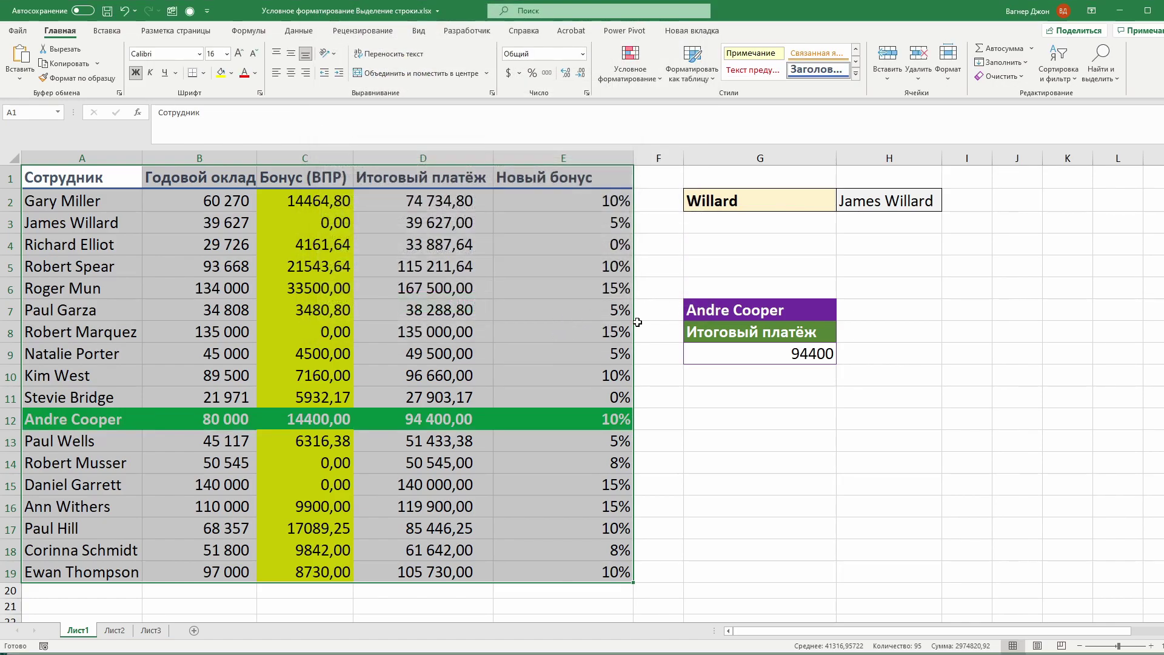
- Try different G7 employees, watching the green highlight move to rows 17, 12 and 19
click(559, 462)
click(760, 310)
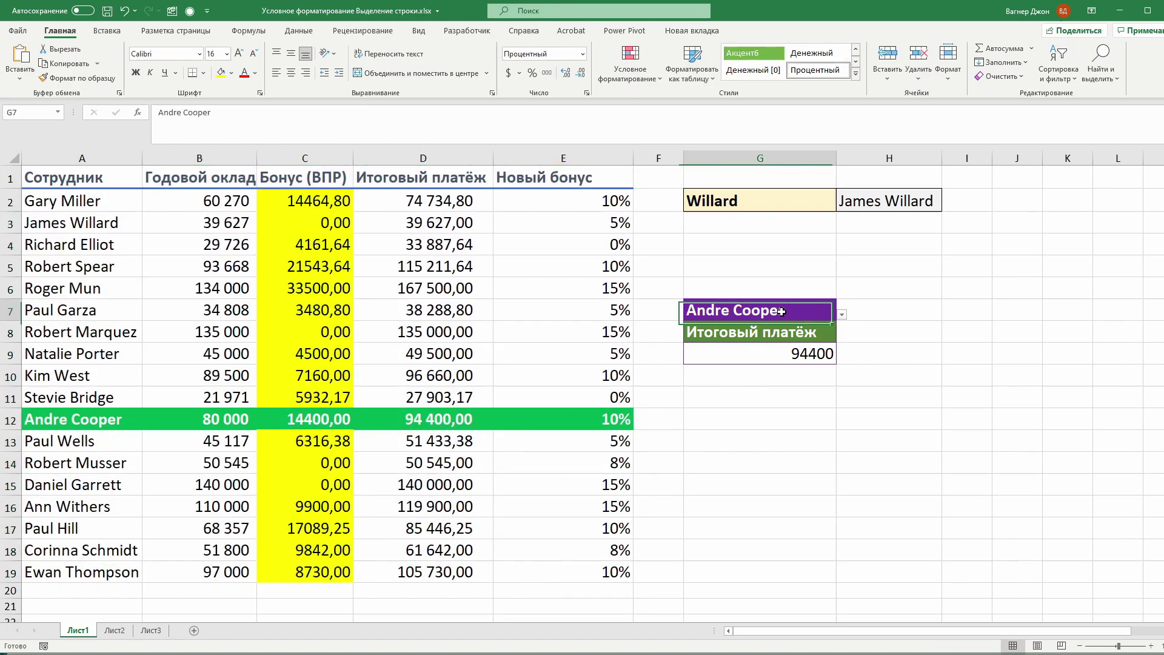
click(842, 314)
click(772, 347)
click(842, 314)
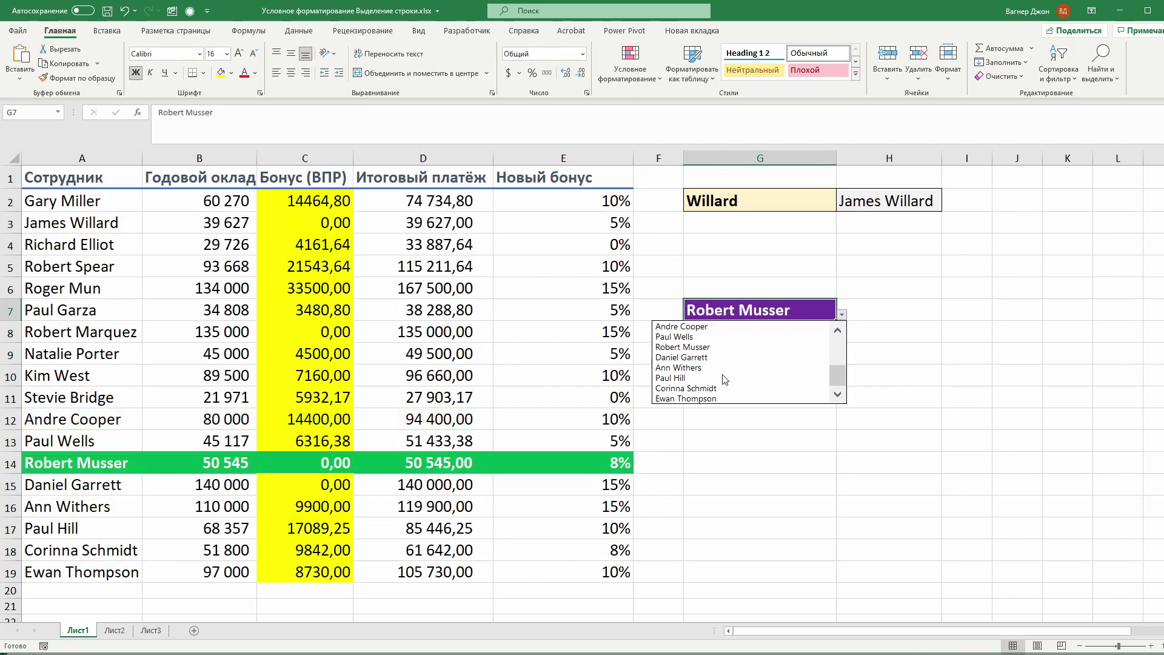
click(722, 378)
click(841, 315)
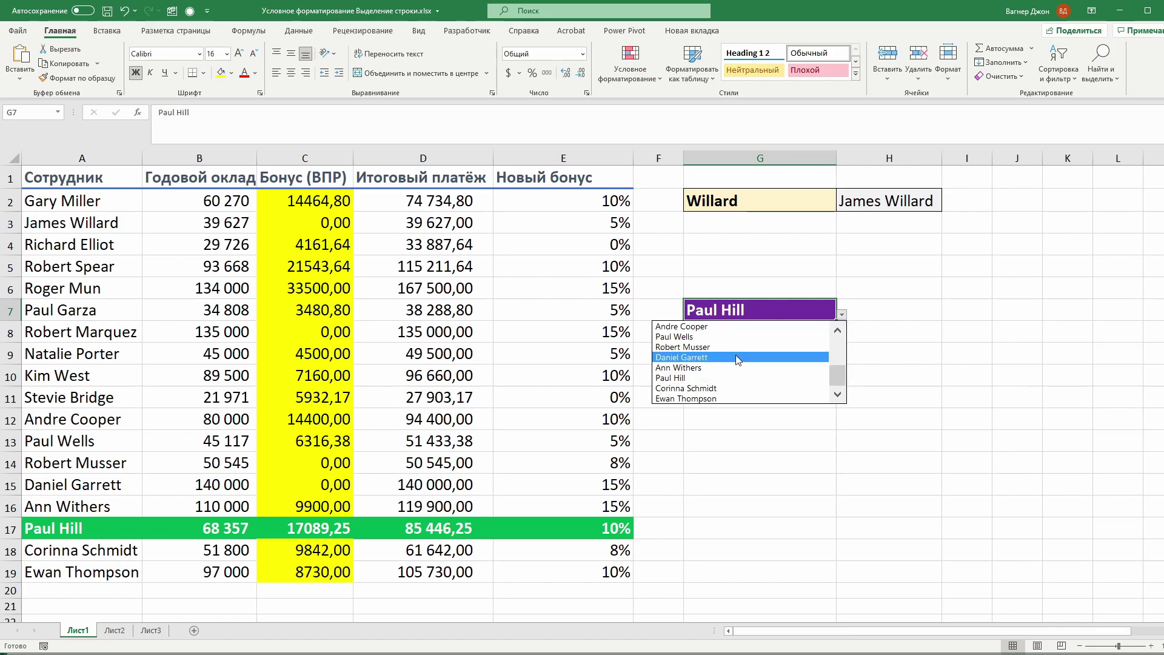
click(726, 326)
click(842, 314)
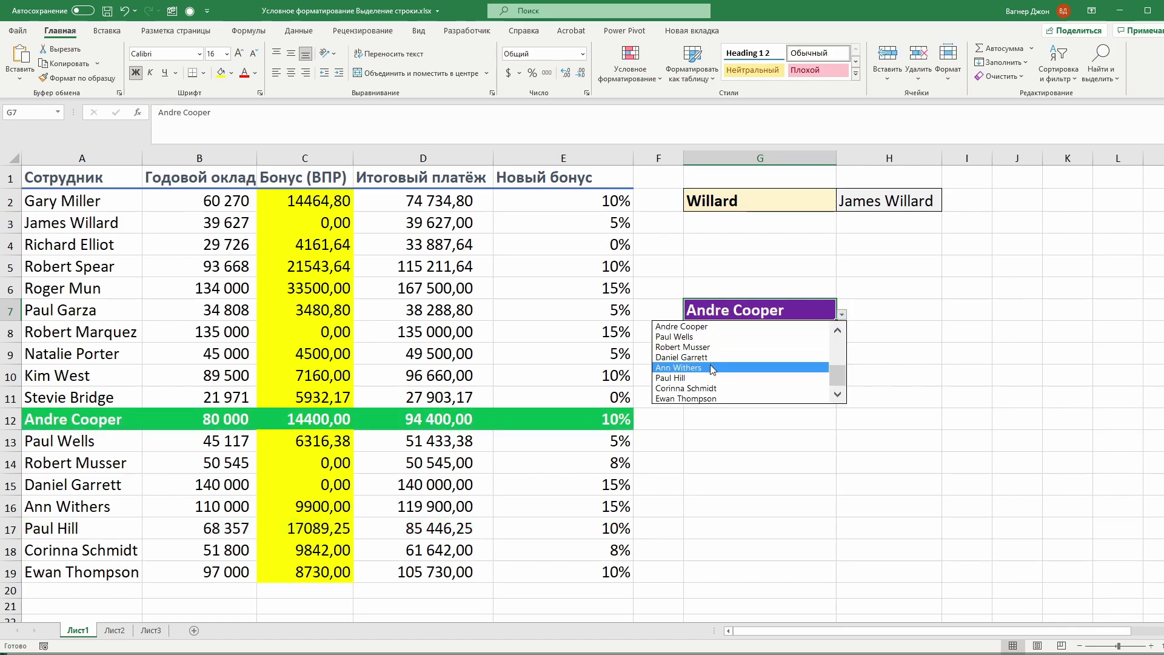
click(703, 399)
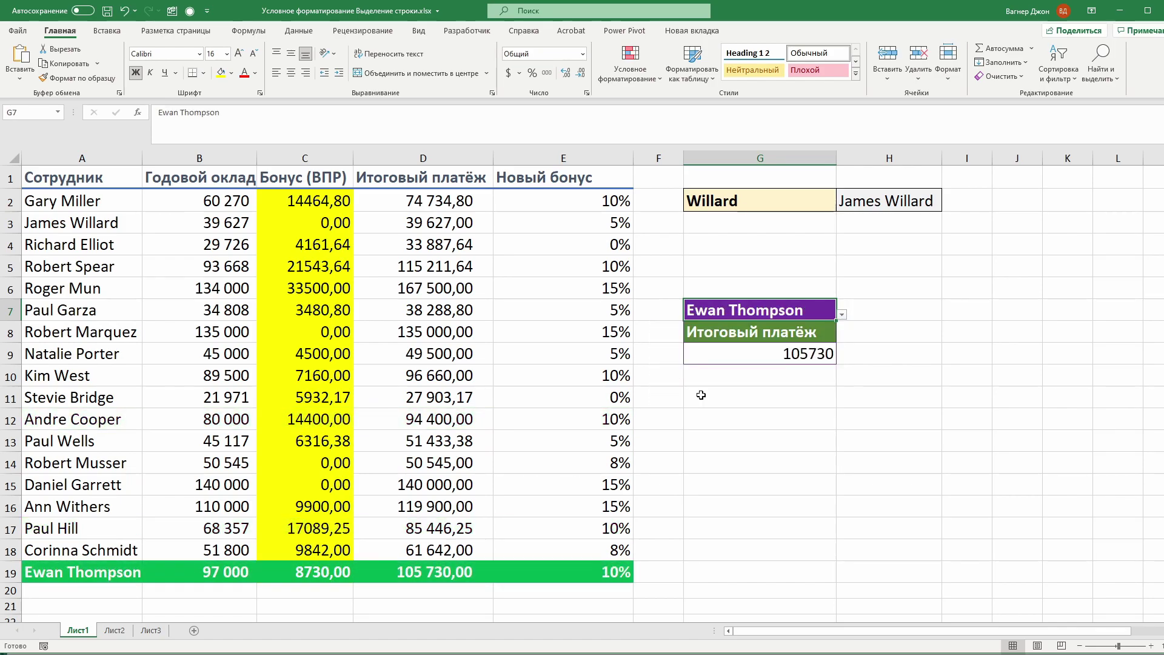
click(842, 314)
click(725, 326)
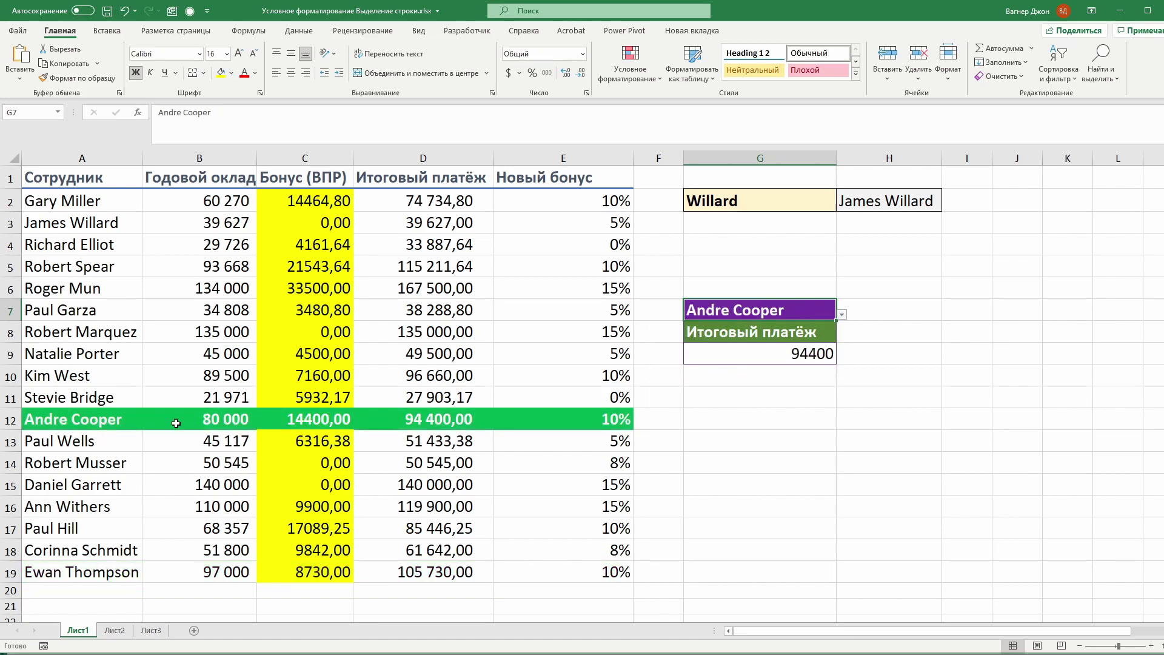
click(173, 268)
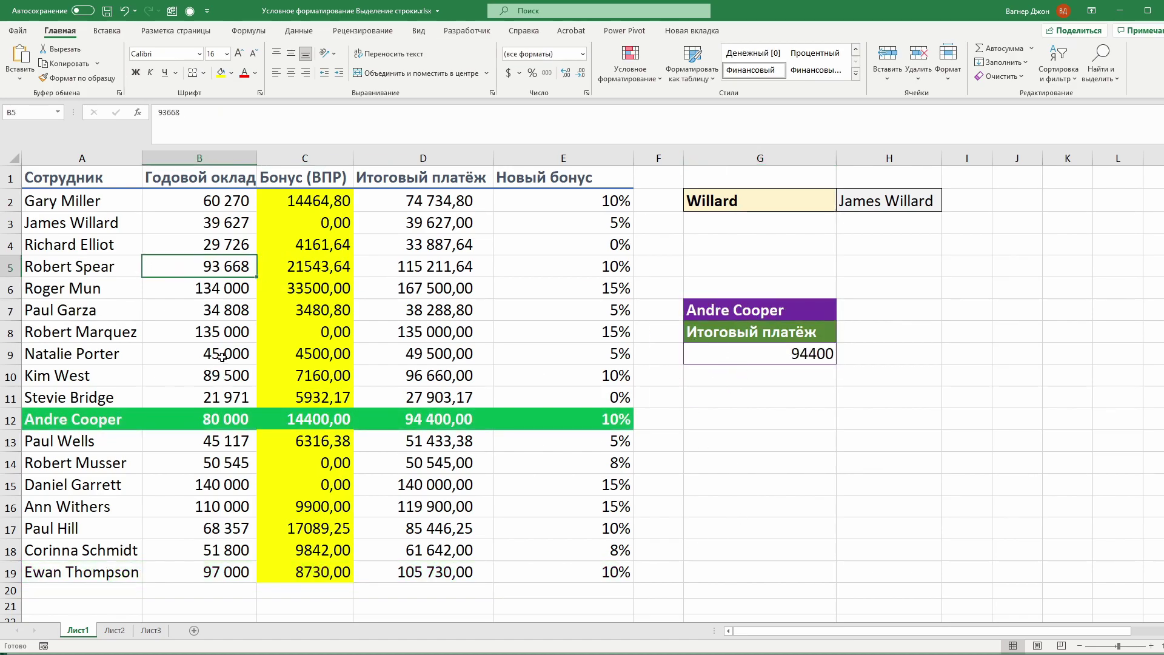
- Choose the row 14 employee in G7 so row 14 turns green and G9 shows 50545
click(801, 306)
click(842, 315)
click(721, 349)
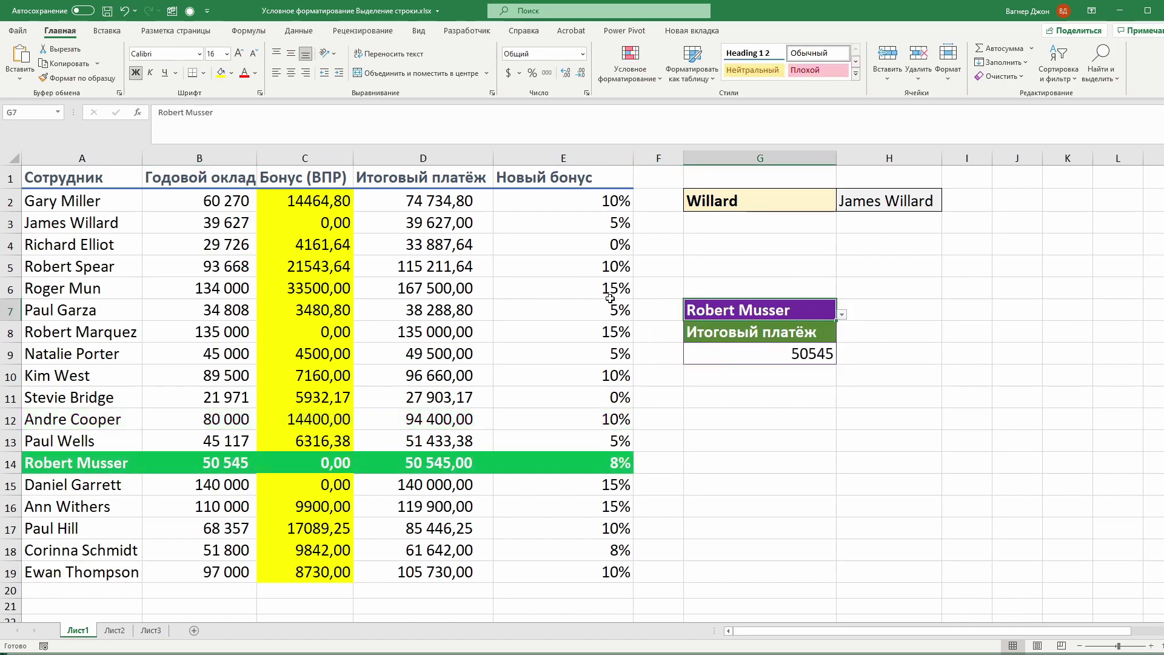
click(658, 81)
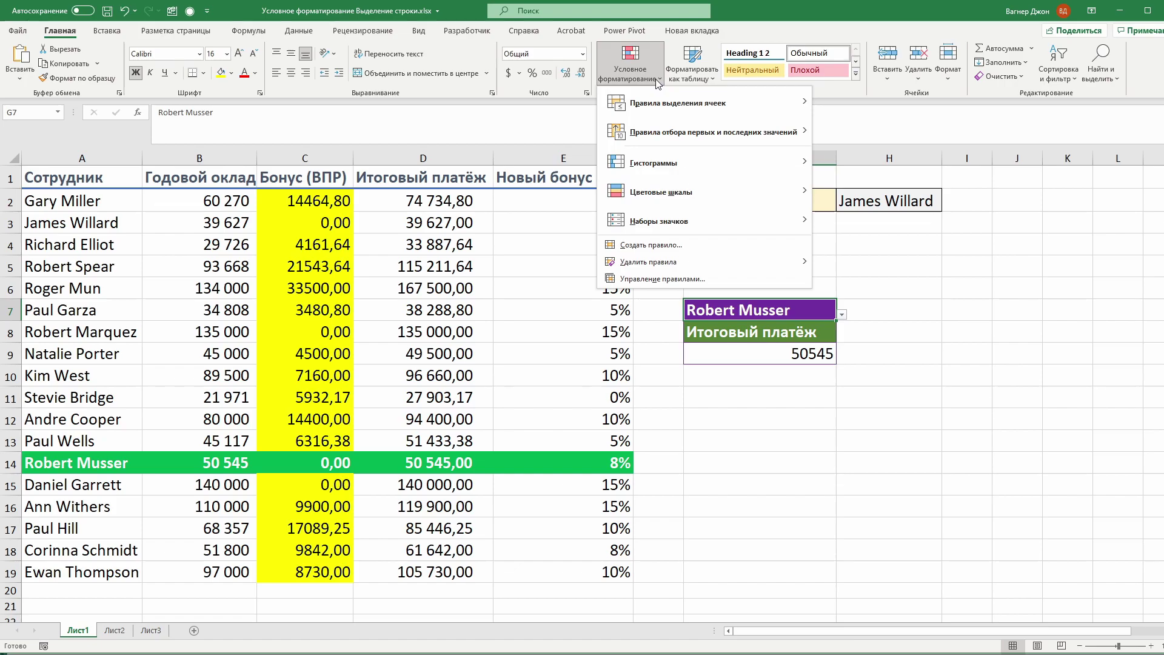
click(651, 280)
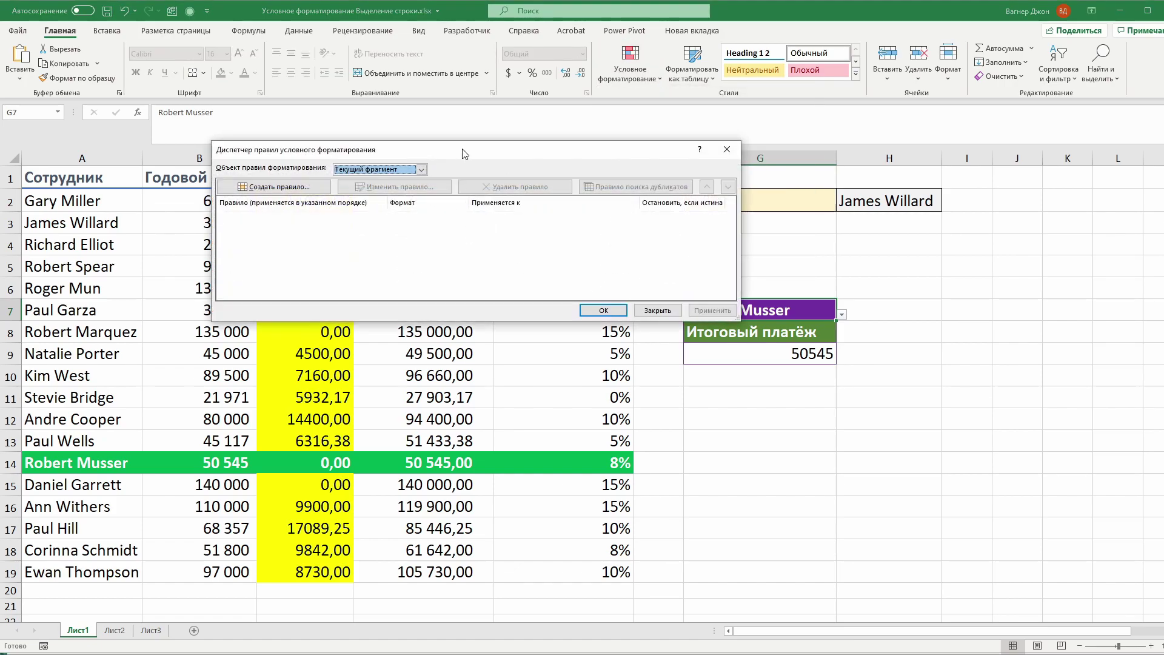
click(485, 196)
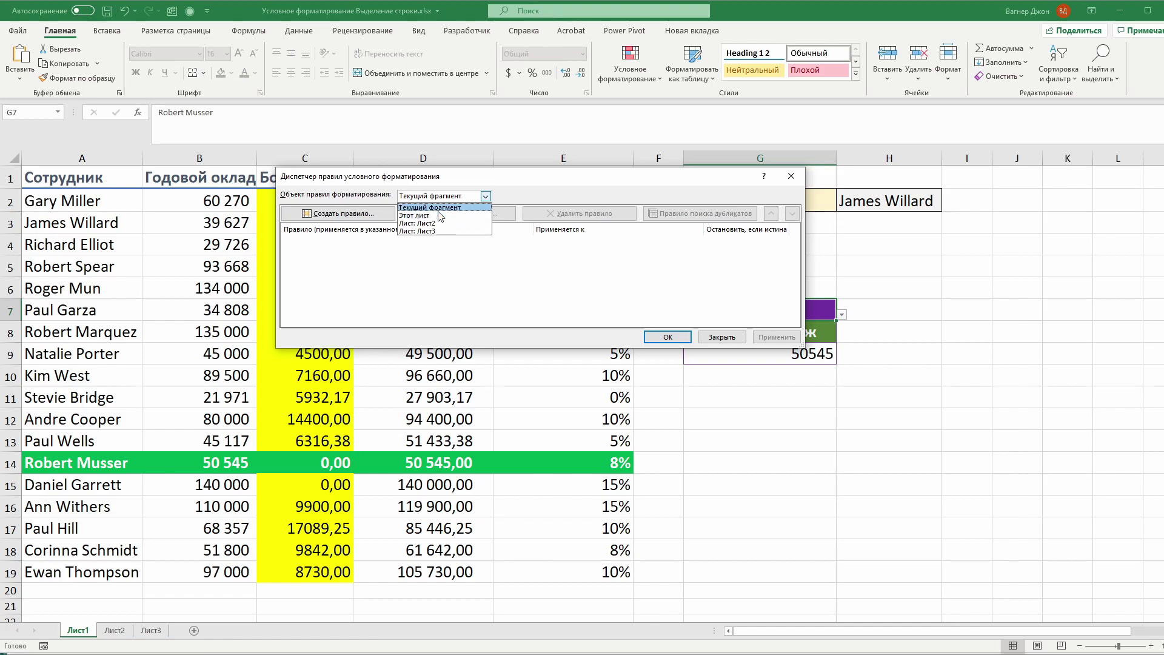
click(441, 215)
click(485, 196)
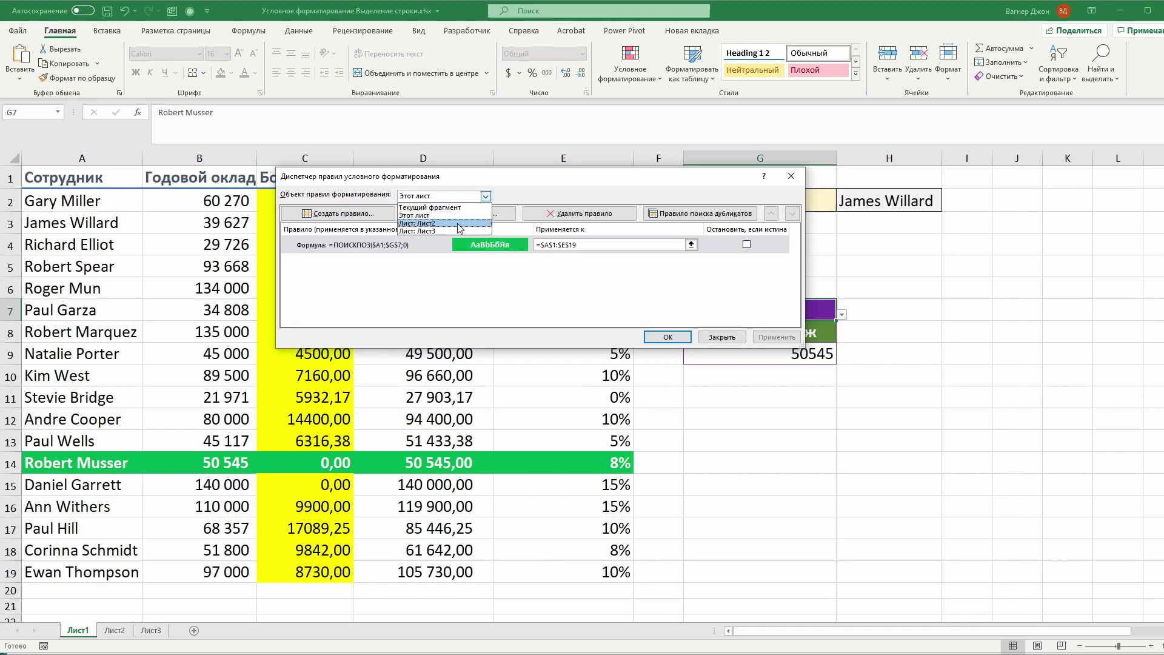
click(419, 215)
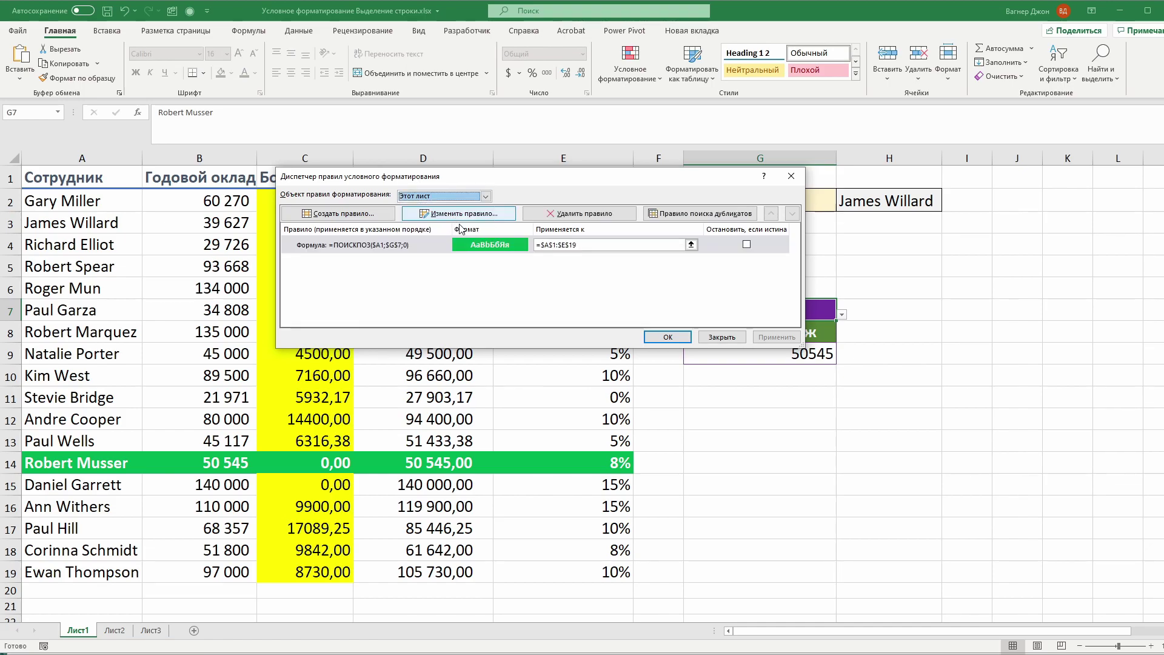
double_click(424, 245)
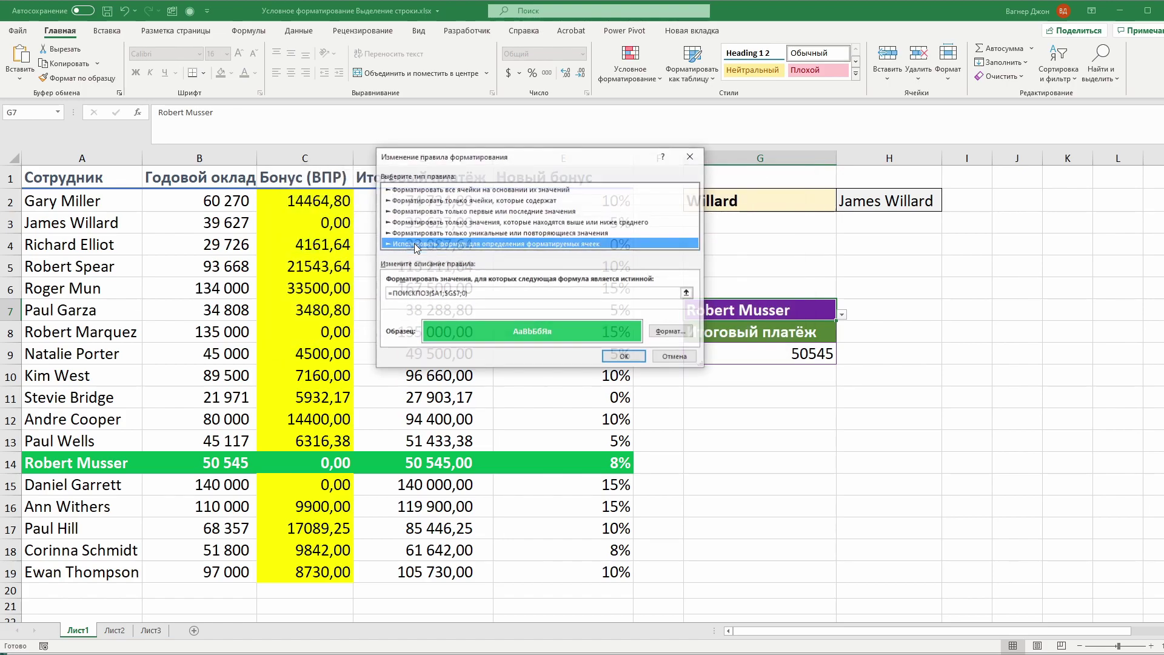
click(671, 357)
drag(612, 172, 826, 122)
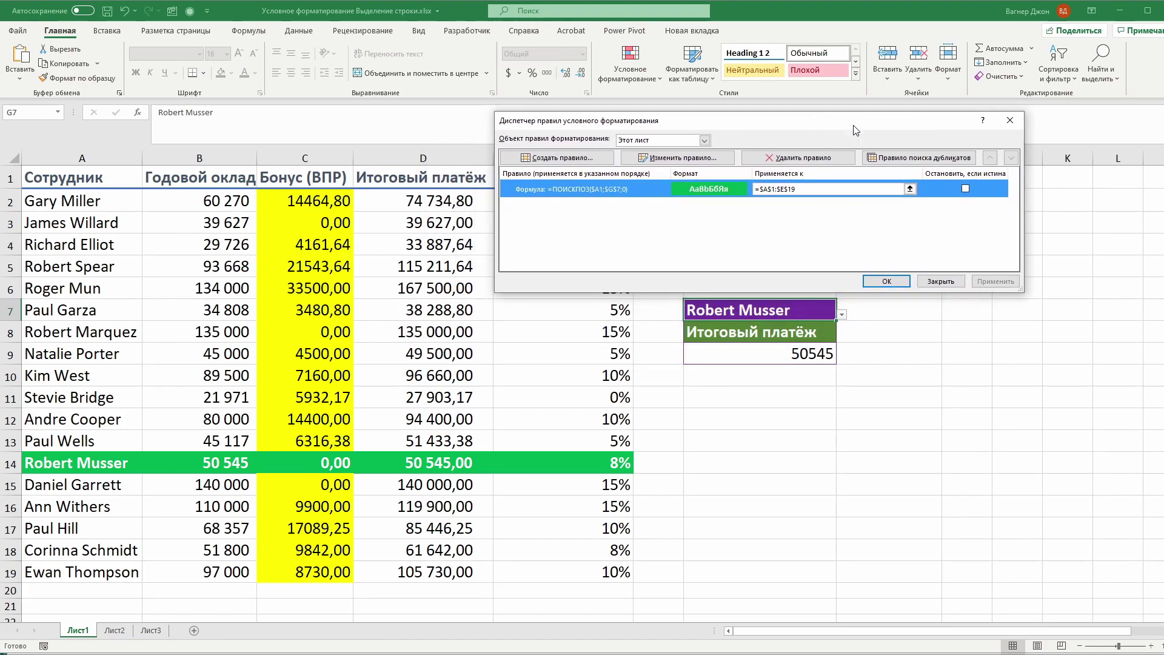
click(904, 186)
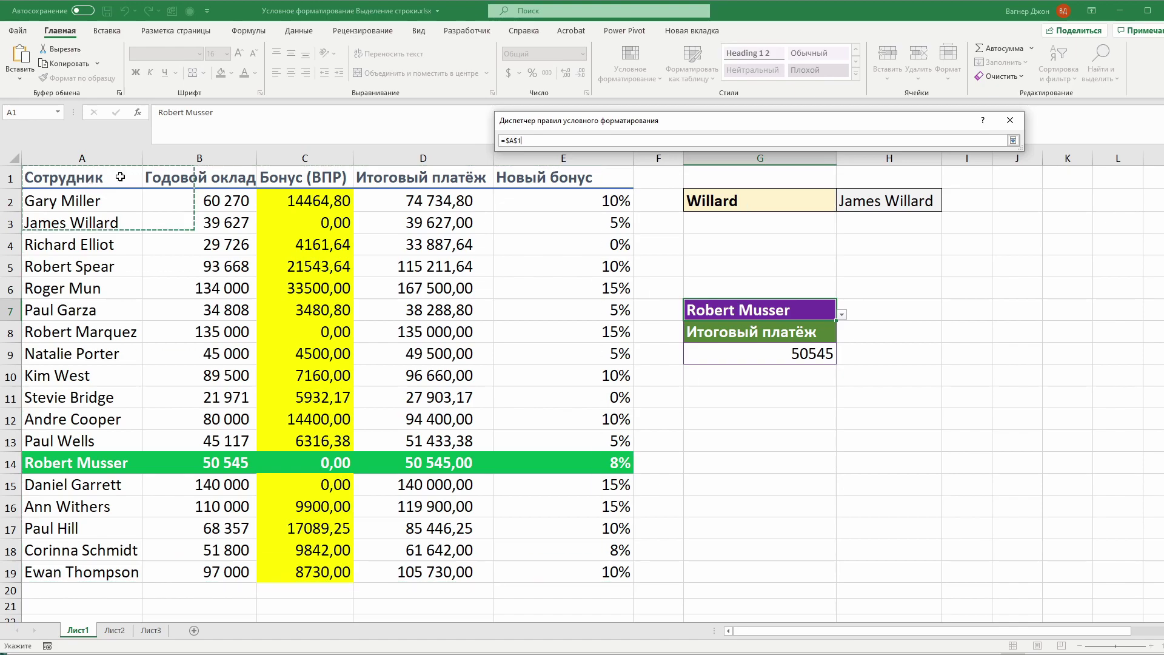
drag(91, 178, 618, 332)
key(Return)
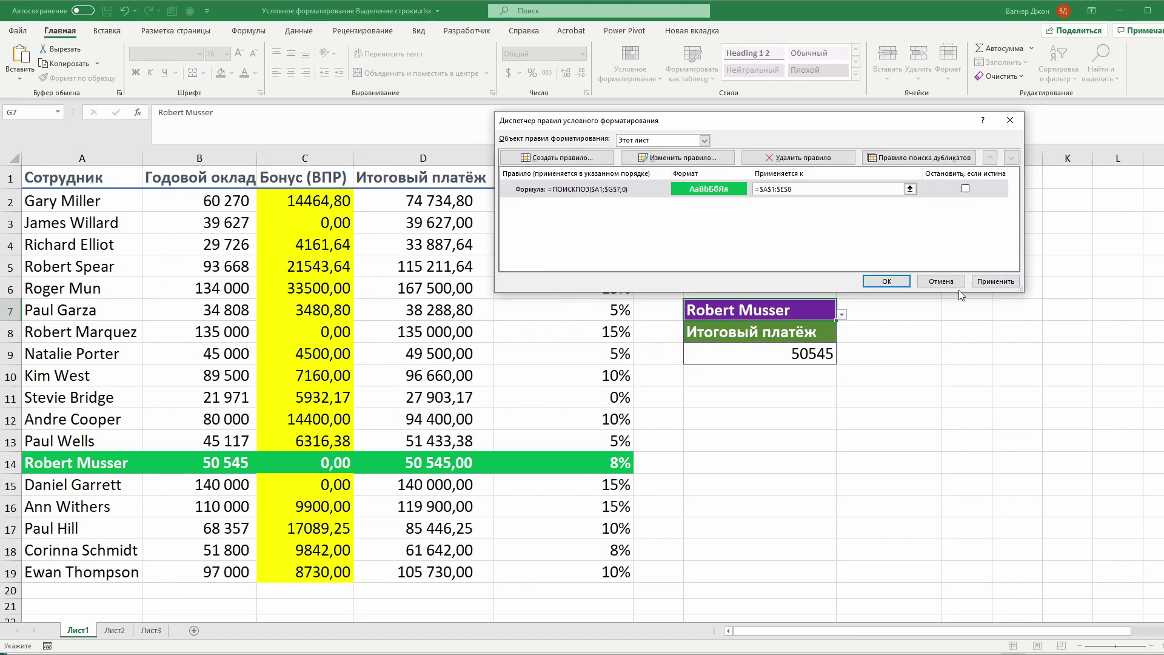
click(887, 281)
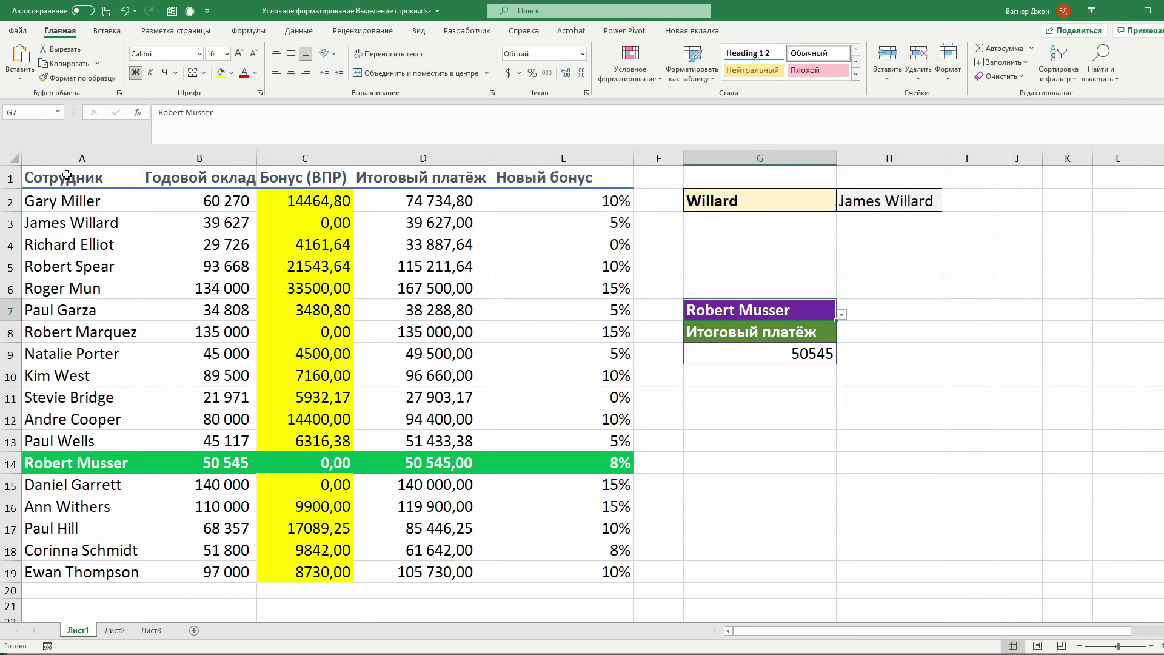
- Select the table and open Quick Analysis with Ctrl+Q, then dismiss it
drag(66, 178, 567, 570)
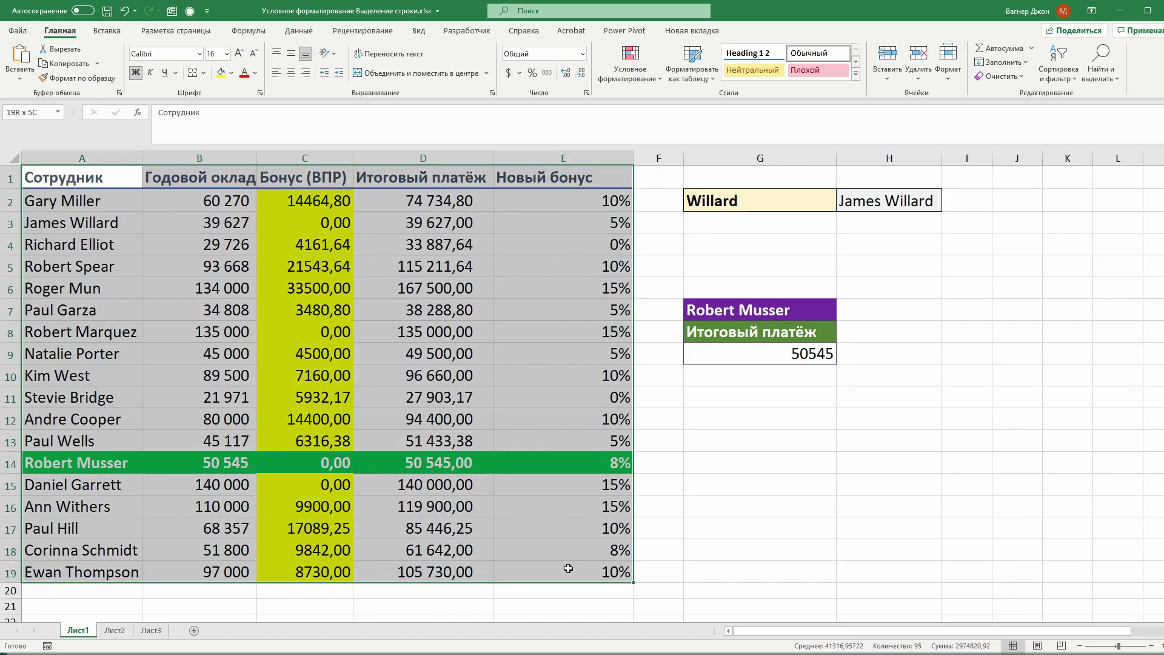
click(373, 371)
key(ctrl+a)
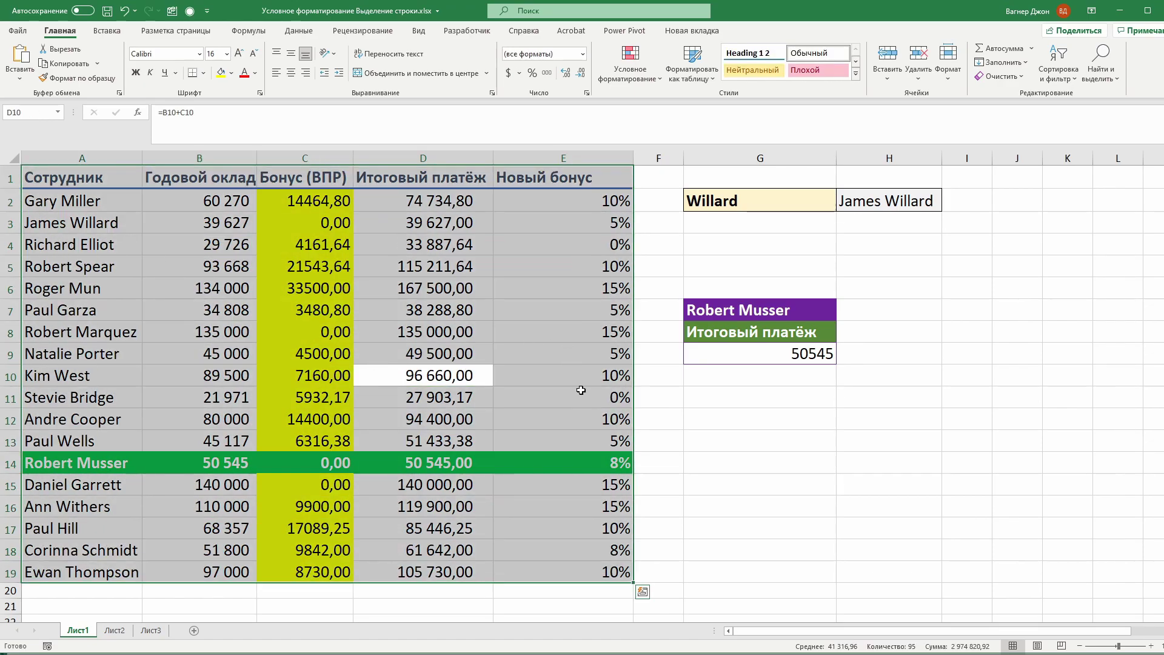
key(ctrl+q)
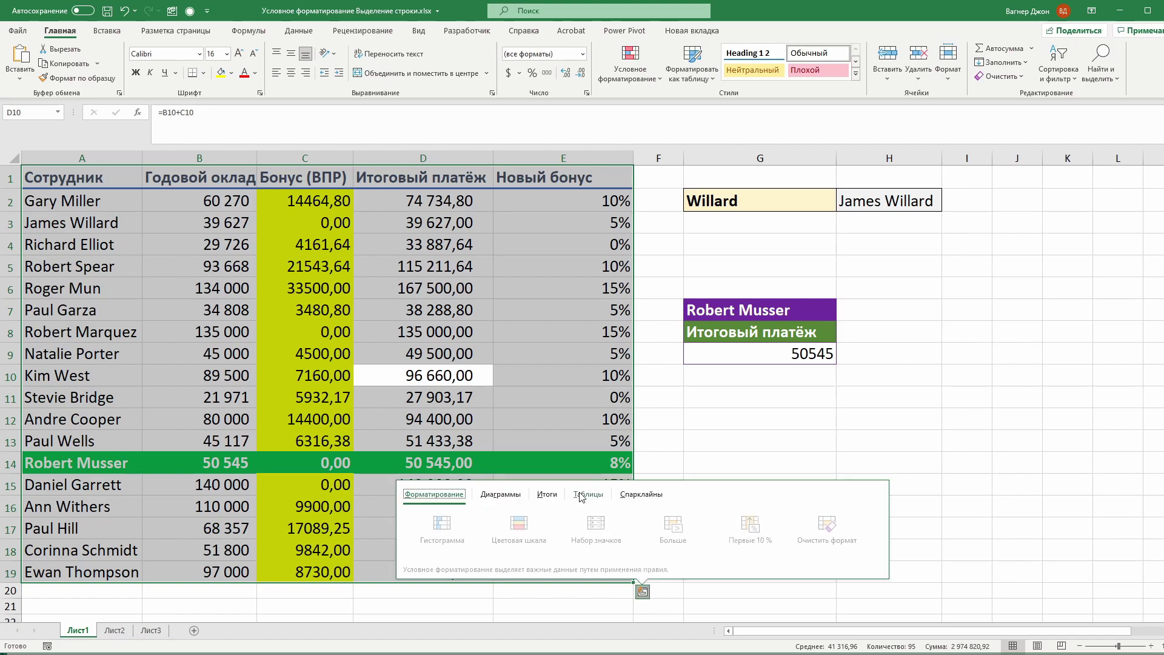
click(644, 592)
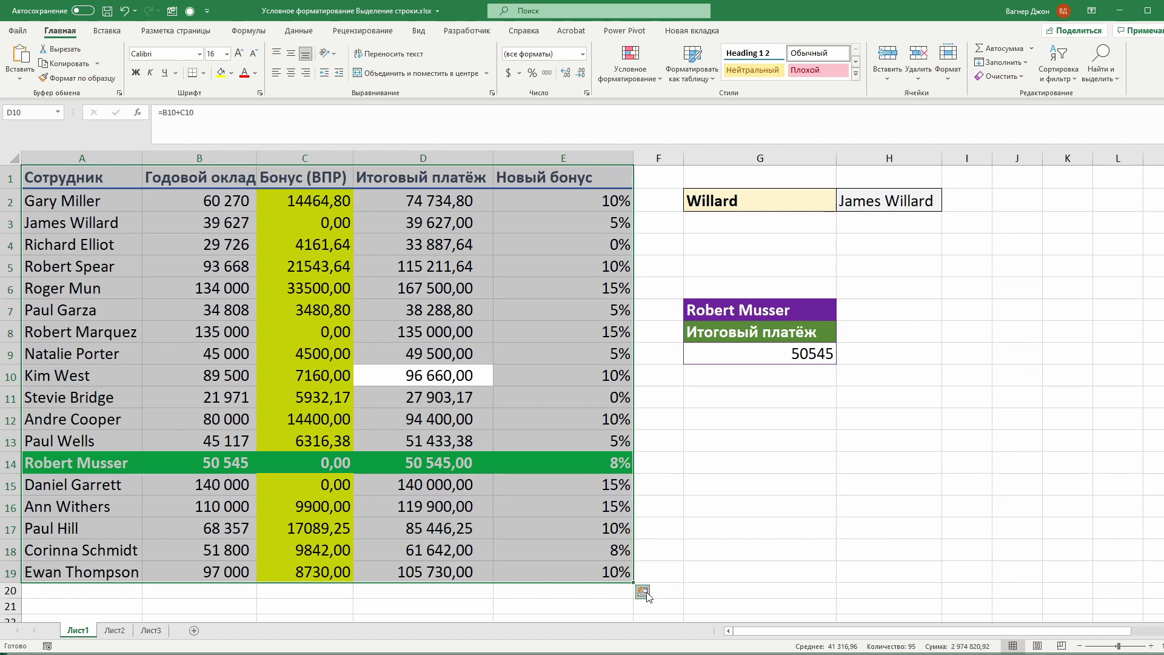
click(644, 592)
- Reselect A1:E19 and apply a red-to-green colour scale through Quick Analysis
click(305, 332)
click(73, 179)
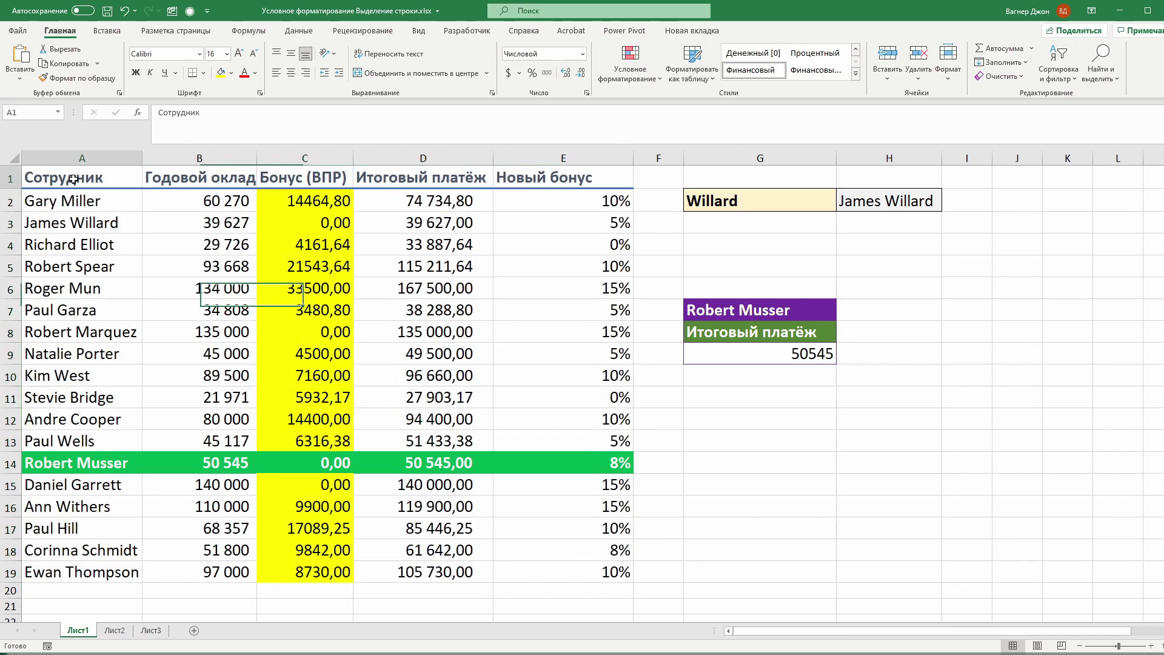
drag(73, 179, 622, 574)
key(ctrl+q)
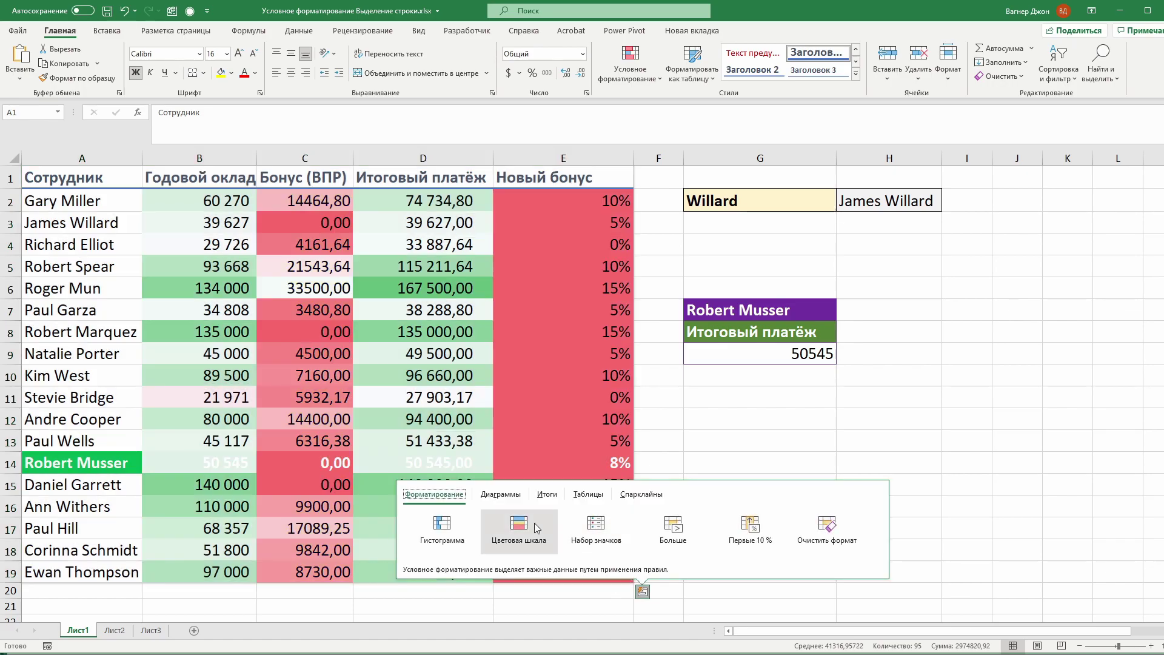
click(534, 522)
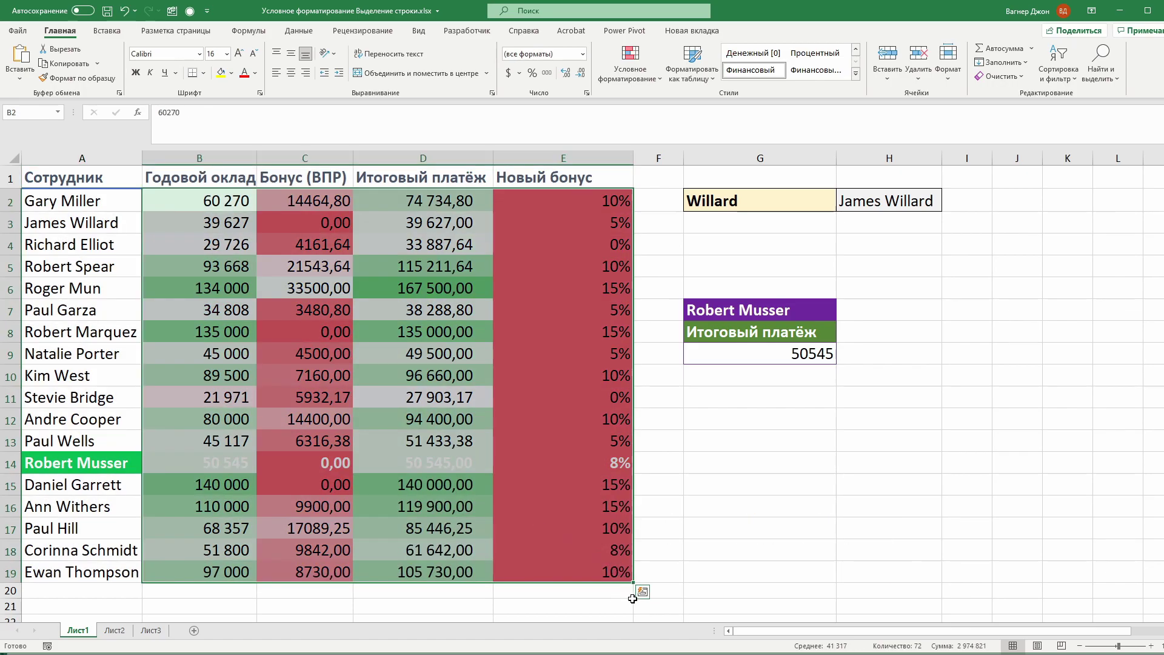